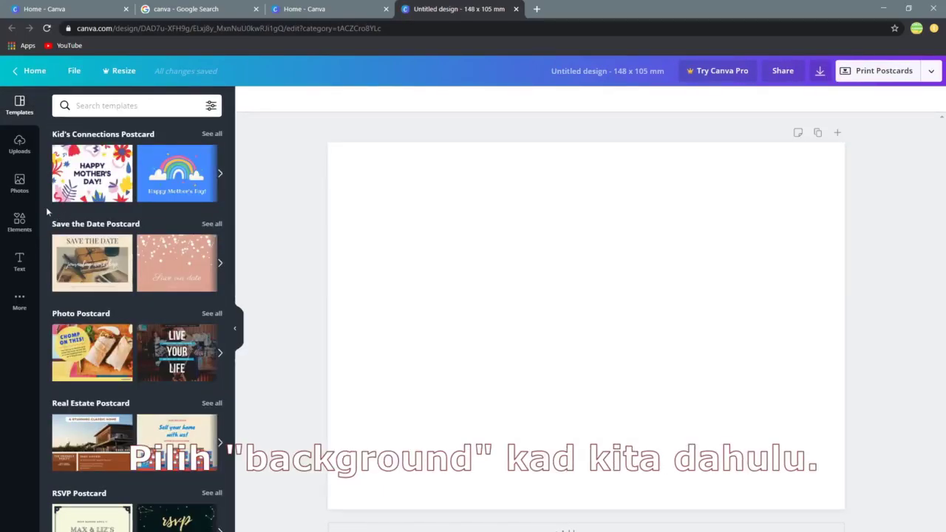
# Apply the light turquoise watercolour-texture background to the blank postcard.
pyautogui.click(19, 300)
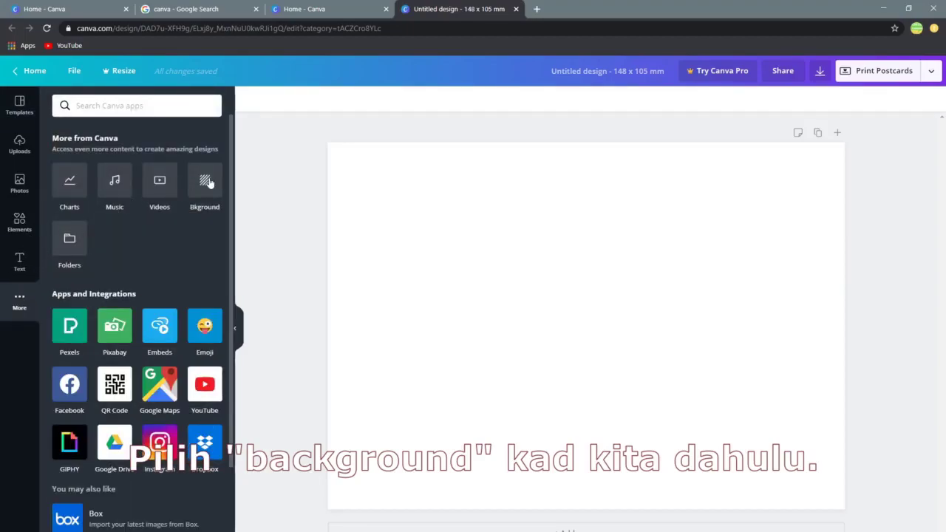
pyautogui.click(209, 182)
pyautogui.click(210, 184)
pyautogui.scroll(-3, 117, 310)
pyautogui.scroll(-15, 116, 311)
# Insert the brush-script "Merry Christmas!" text design onto the card.
pyautogui.scroll(-20, 117, 310)
pyautogui.scroll(-5, 117, 310)
pyautogui.scroll(8, 117, 310)
pyautogui.scroll(15, 116, 310)
pyautogui.scroll(-3, 116, 310)
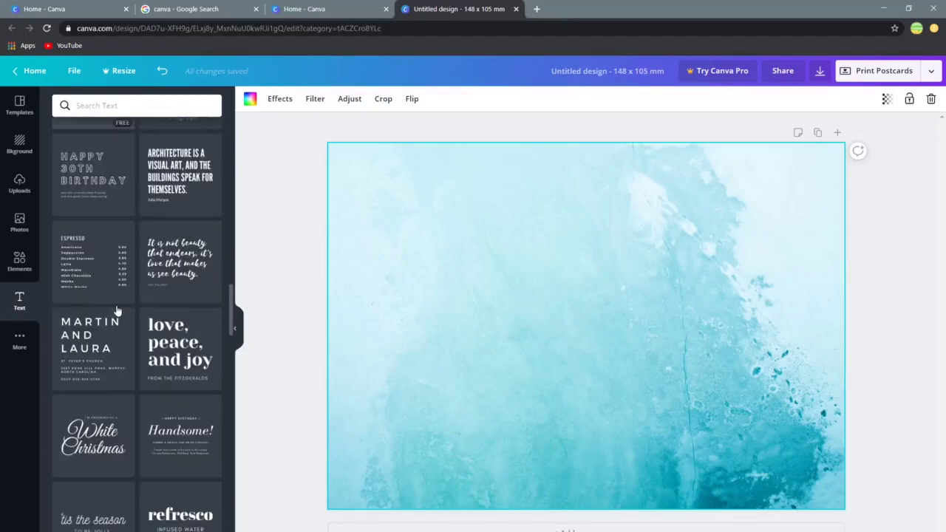
pyautogui.scroll(3, 117, 304)
pyautogui.scroll(-8, 116, 304)
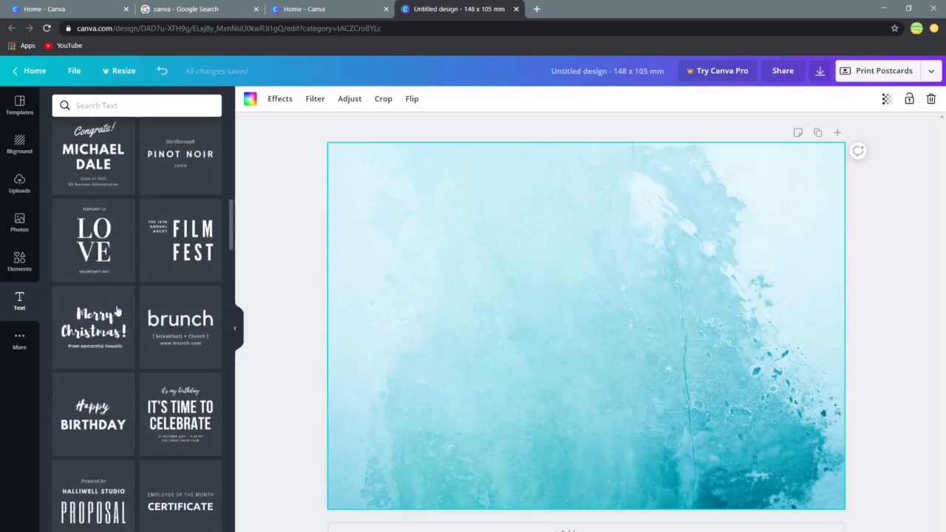
pyautogui.click(109, 325)
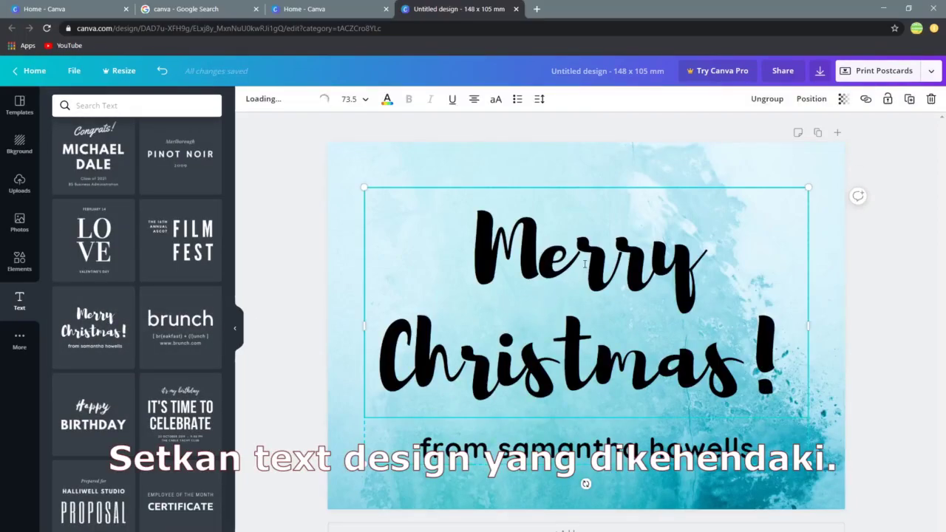
# Replace the "Merry Christmas!" heading with "Selamat Hari Raya Aidilfitri".
pyautogui.doubleClick(584, 264)
pyautogui.write('Selama')
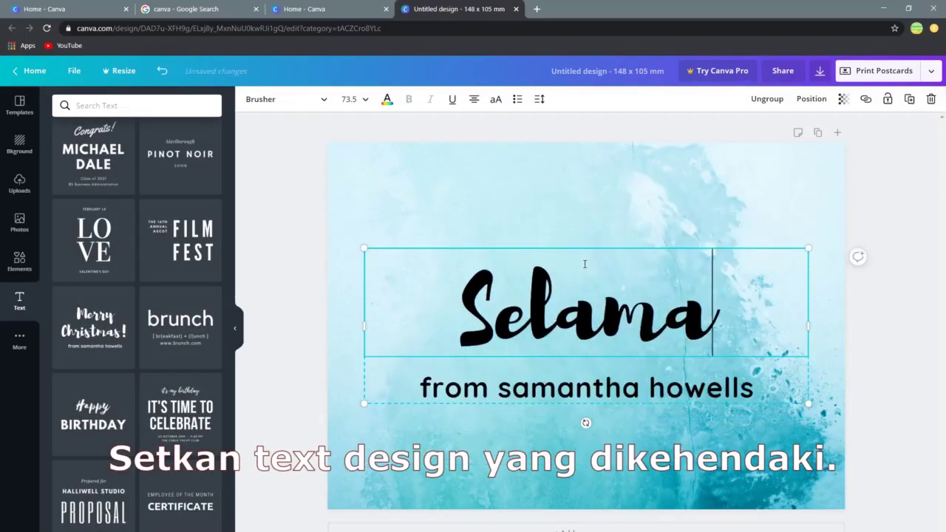
pyautogui.write('t Hari Raya')
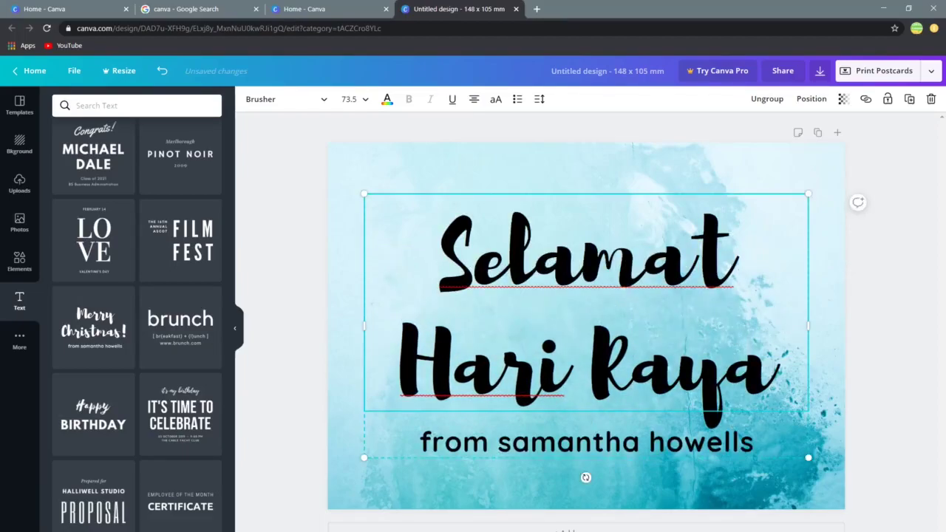
pyautogui.write(' Aidi')
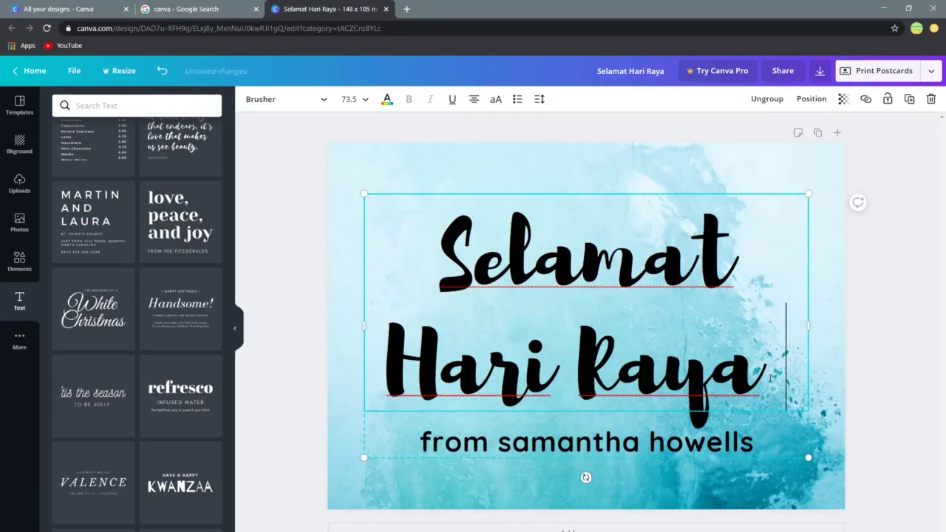
pyautogui.write('lfitri')
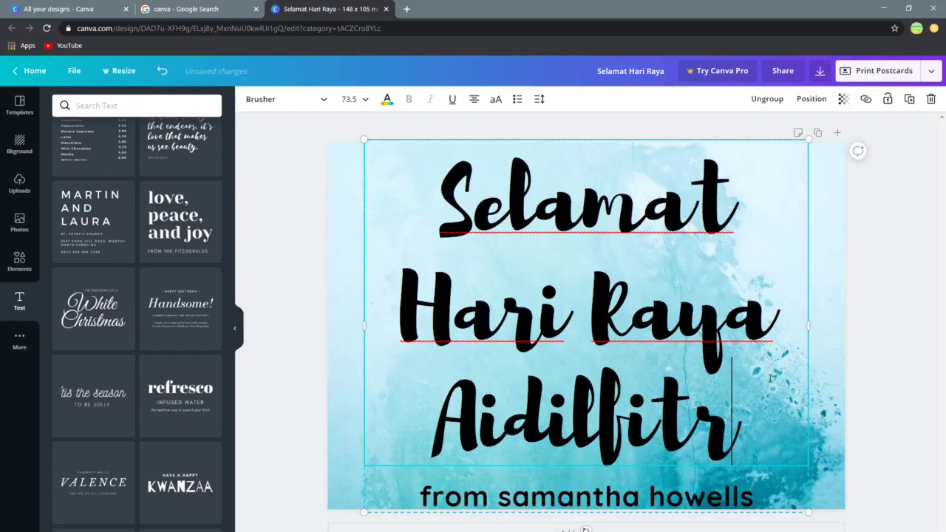
pyautogui.click(872, 358)
# Shrink the greeting text group and move it up so all its lines fit inside the card.
pyautogui.rightClick(625, 325)
pyautogui.click(630, 331)
pyautogui.moveTo(631, 346); pyautogui.dragTo(631, 405)
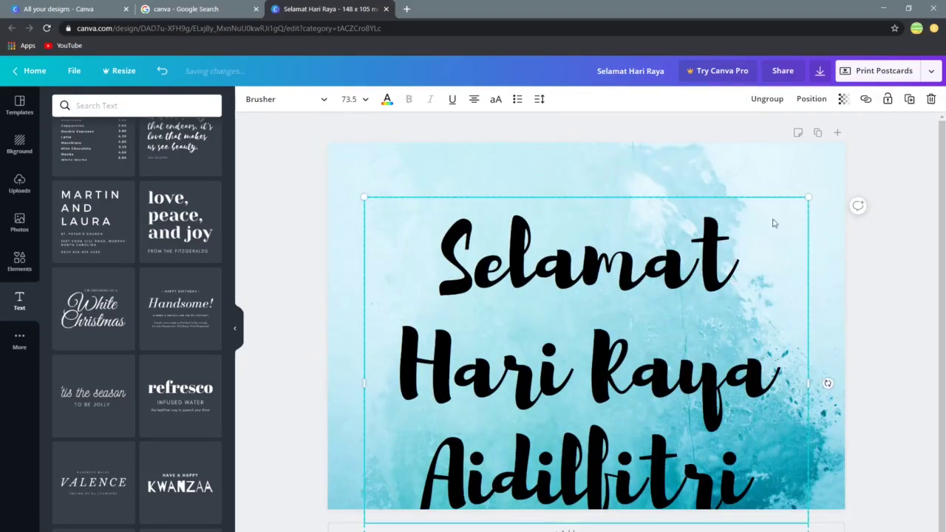
pyautogui.moveTo(807, 197); pyautogui.dragTo(665, 284)
pyautogui.moveTo(542, 353); pyautogui.dragTo(568, 204)
# Ungroup the greeting text so the heading and the sender line are separate objects.
pyautogui.rightClick(568, 215)
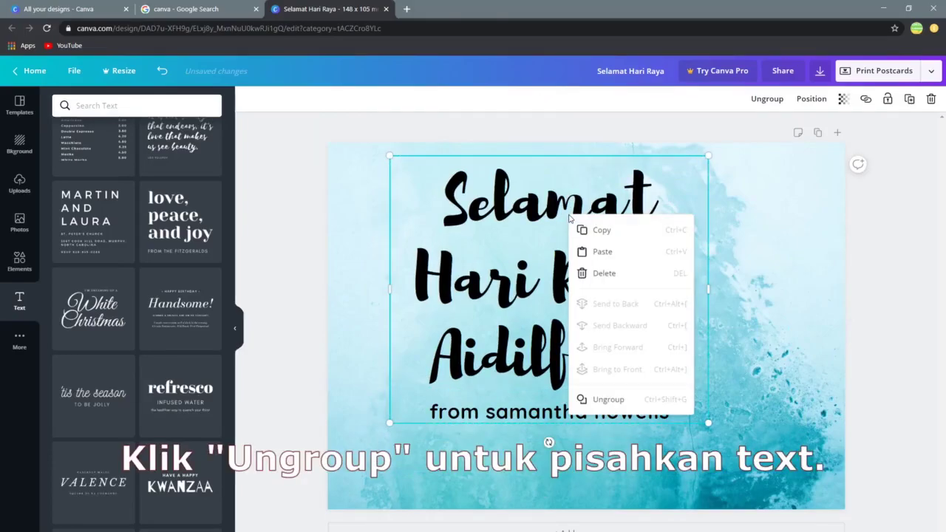
pyautogui.click(614, 397)
pyautogui.click(680, 368)
# Replace the line below the heading with "daripada" followed by the sender's name.
pyautogui.click(633, 416)
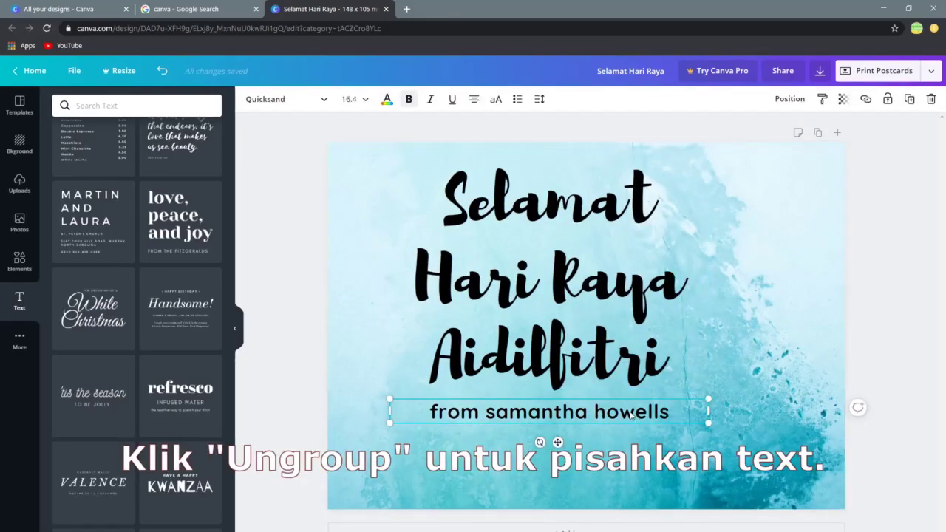
pyautogui.click(635, 411)
pyautogui.write('daripada ')
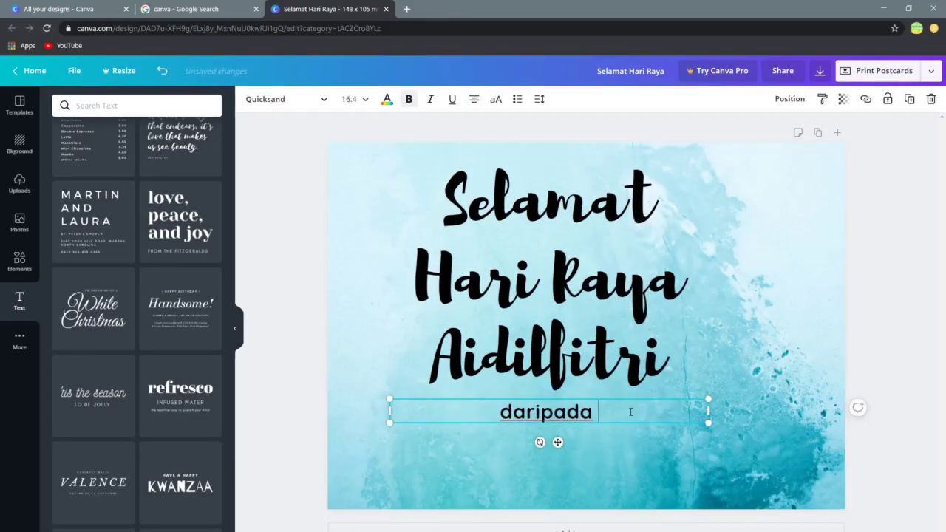
pyautogui.write('Cikgu Kamoo')
pyautogui.click(900, 385)
# Move the heading and sender line together to the card's upper left and enlarge them slightly.
pyautogui.click(619, 359)
pyautogui.keyDown('shift'); pyautogui.click(594, 416); pyautogui.keyUp('shift')
pyautogui.moveTo(584, 328); pyautogui.dragTo(537, 314)
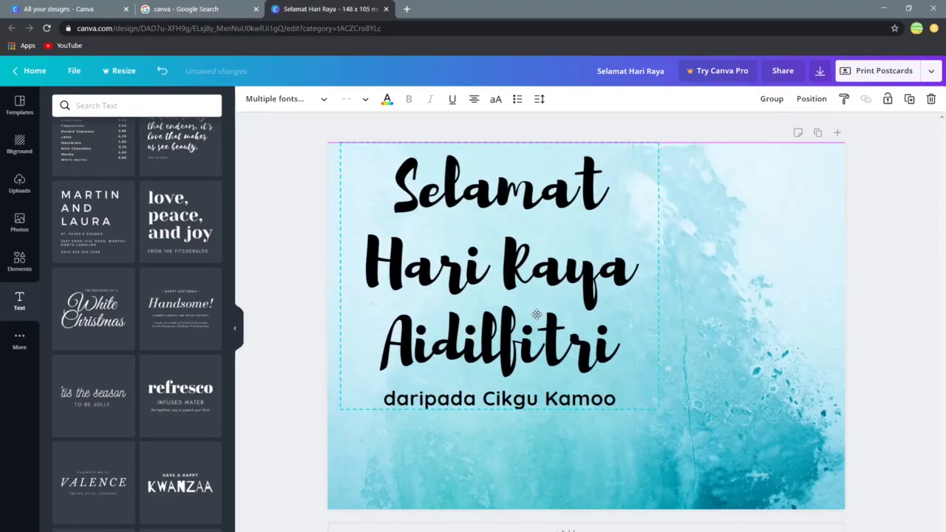
pyautogui.moveTo(658, 409); pyautogui.dragTo(681, 437)
pyautogui.click(872, 334)
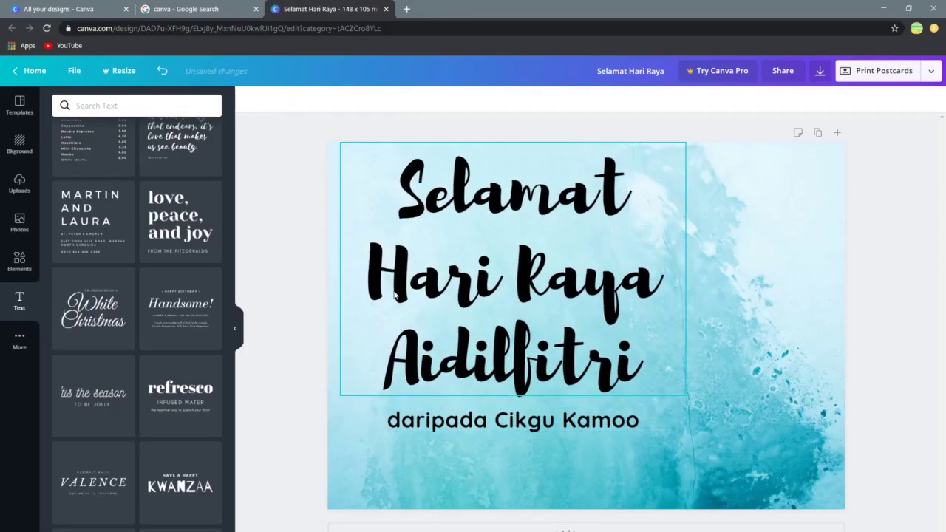
# Search the elements for "muslim" and place the hanging lanterns graphic in the card's upper right corner.
pyautogui.click(19, 259)
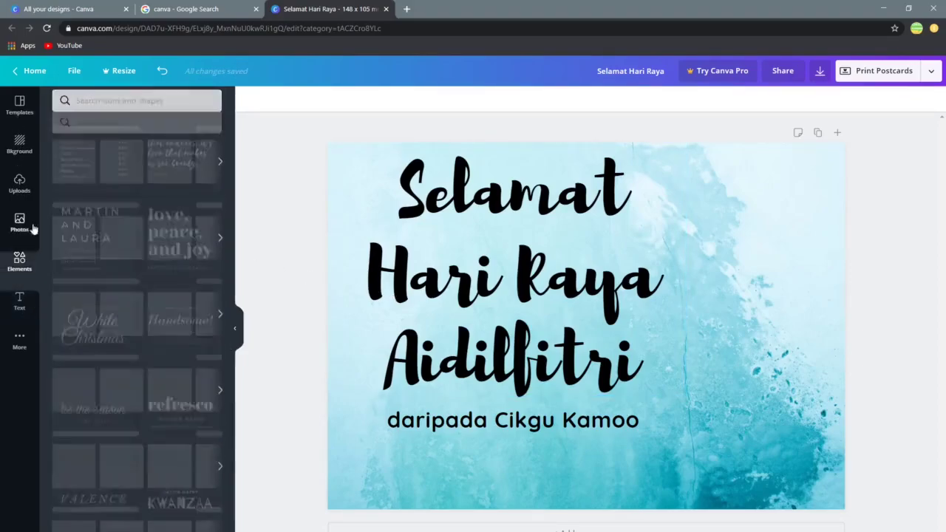
pyautogui.click(118, 106)
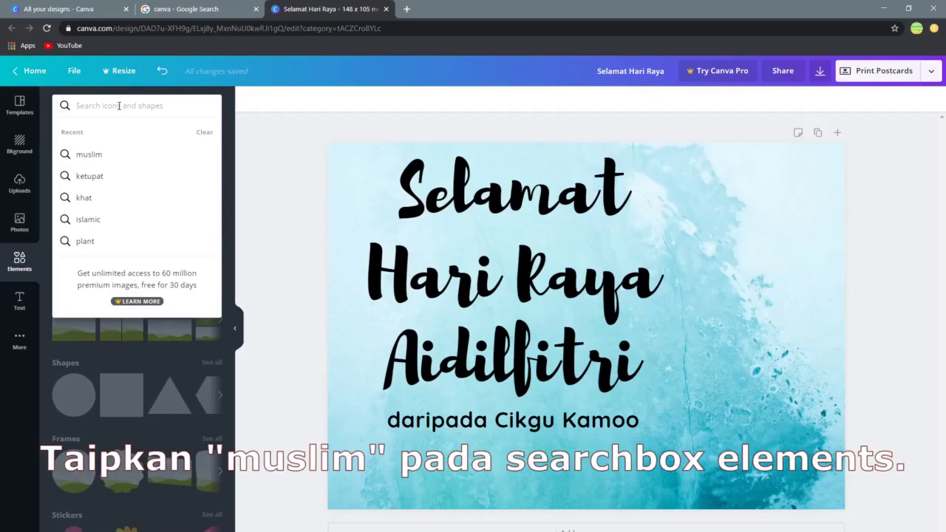
pyautogui.write('muslim')
pyautogui.press('Return')
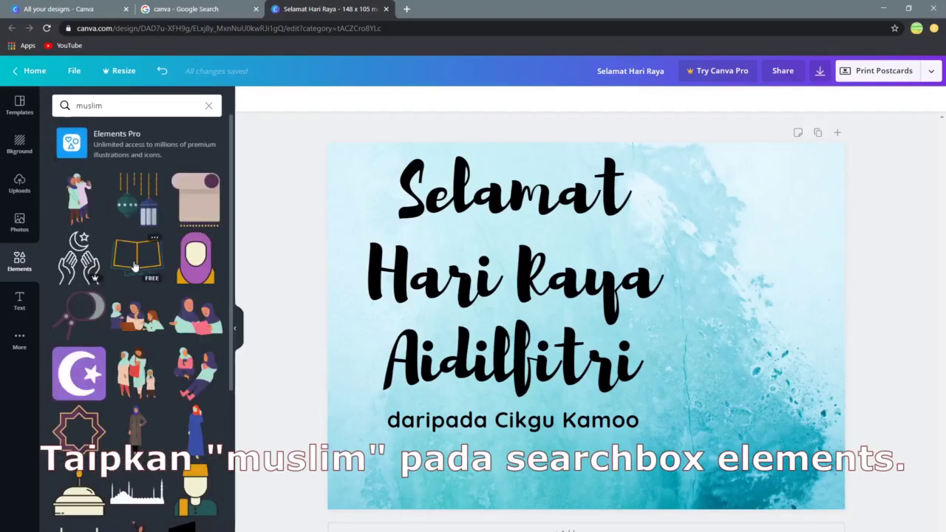
pyautogui.moveTo(142, 193); pyautogui.dragTo(784, 185)
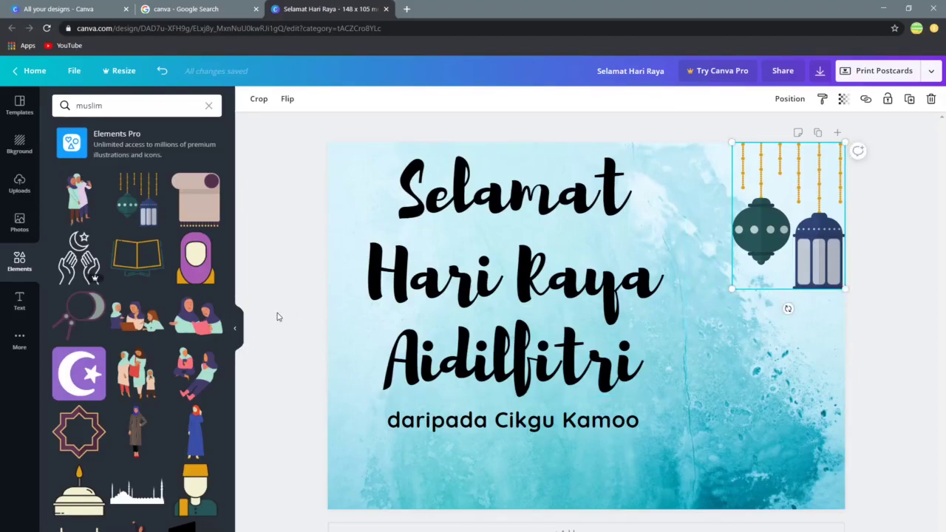
# Add the mosque skyline silhouette and enlarge it to span the card's full width along the bottom edge.
pyautogui.scroll(-3, 180, 361)
pyautogui.scroll(-5, 180, 361)
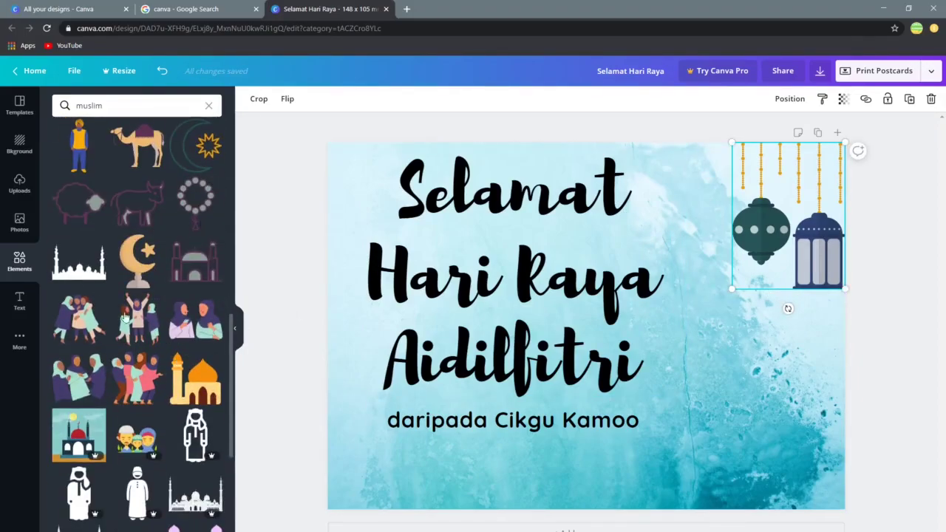
pyautogui.click(79, 261)
pyautogui.moveTo(667, 381); pyautogui.dragTo(824, 485)
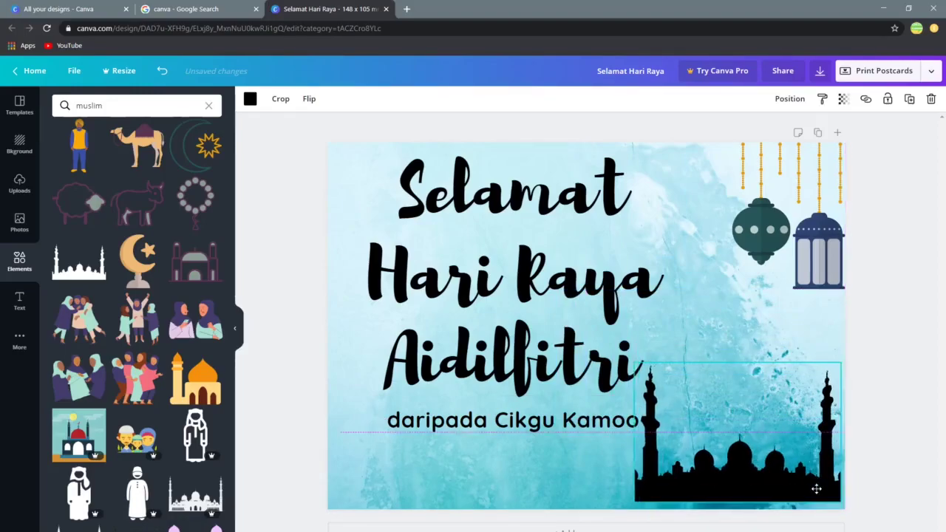
pyautogui.moveTo(638, 360); pyautogui.dragTo(326, 156)
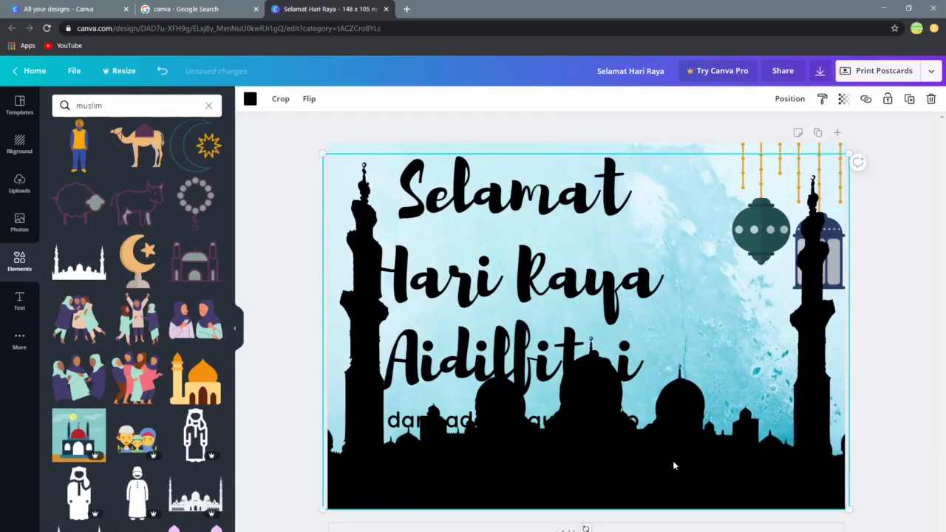
# Send the mosque silhouette behind the text and lanterns, and make it semi-transparent.
pyautogui.rightClick(767, 488)
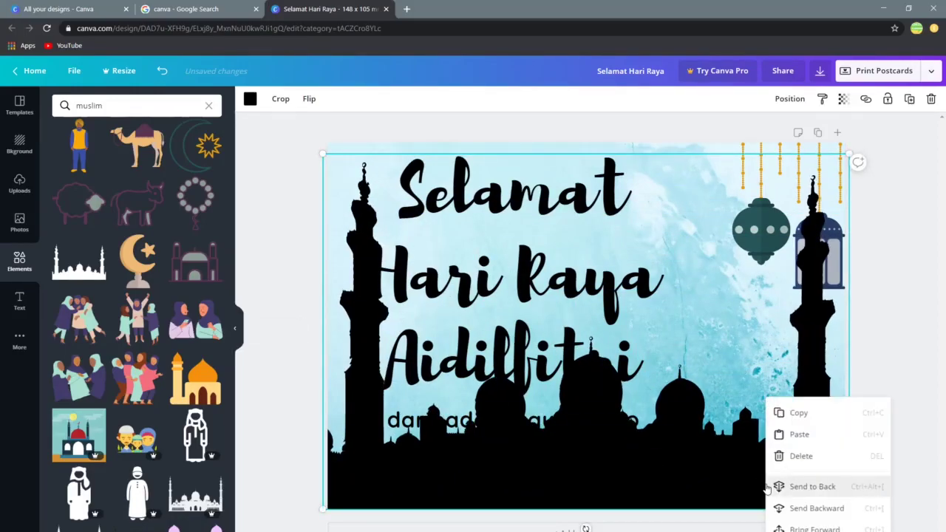
pyautogui.click(812, 487)
pyautogui.click(843, 98)
pyautogui.moveTo(813, 127); pyautogui.dragTo(770, 135)
pyautogui.click(913, 271)
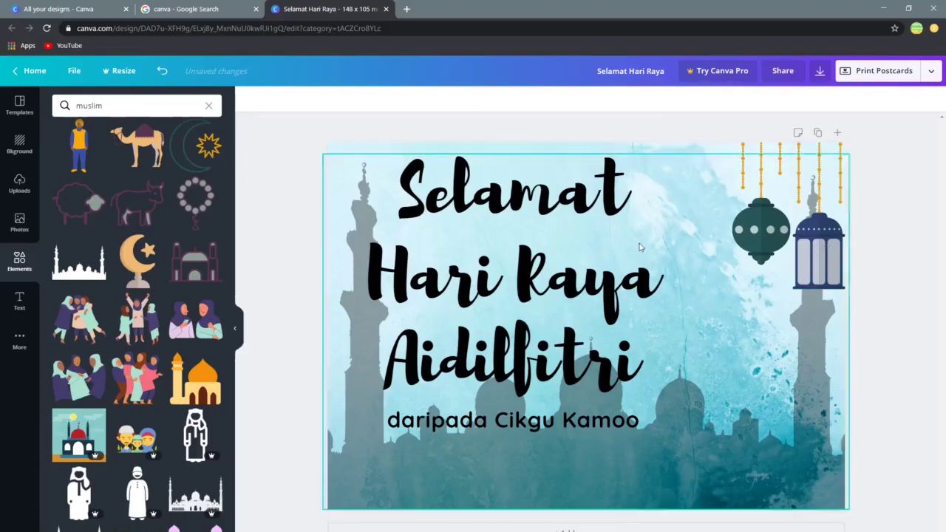
# Search the elements for "ketupat" and insert the free yellow and green ketupat graphic.
pyautogui.scroll(8, 136, 311)
pyautogui.scroll(-3, 135, 307)
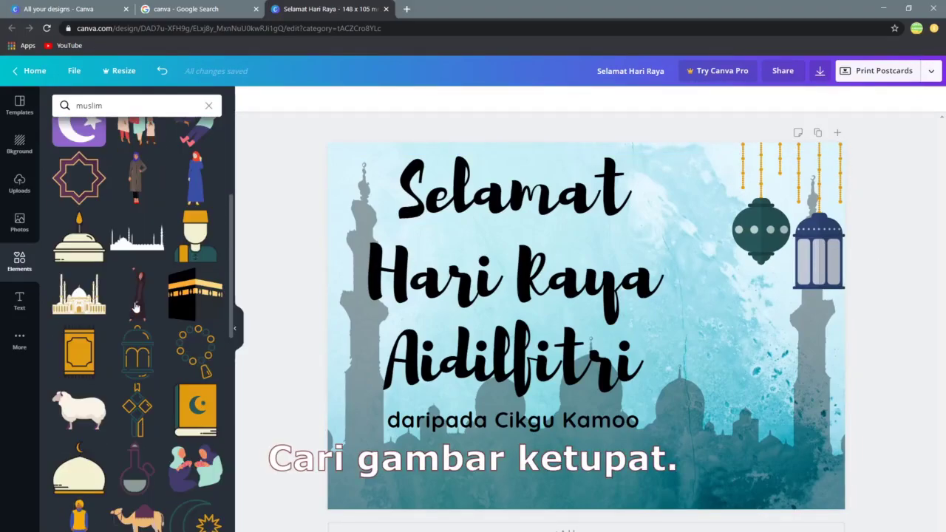
pyautogui.click(141, 104)
pyautogui.doubleClick(142, 106)
pyautogui.write('ketu')
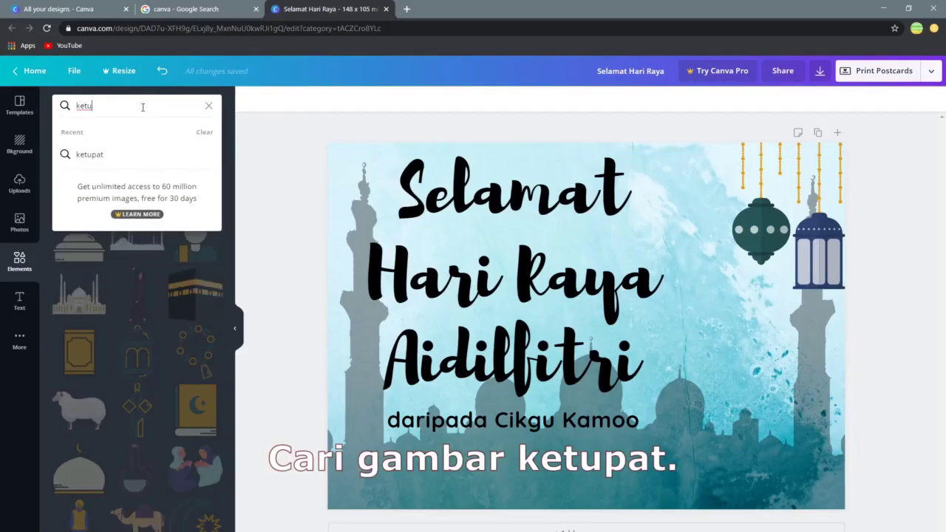
pyautogui.write('pat')
pyautogui.press('Return')
pyautogui.scroll(-5, 136, 295)
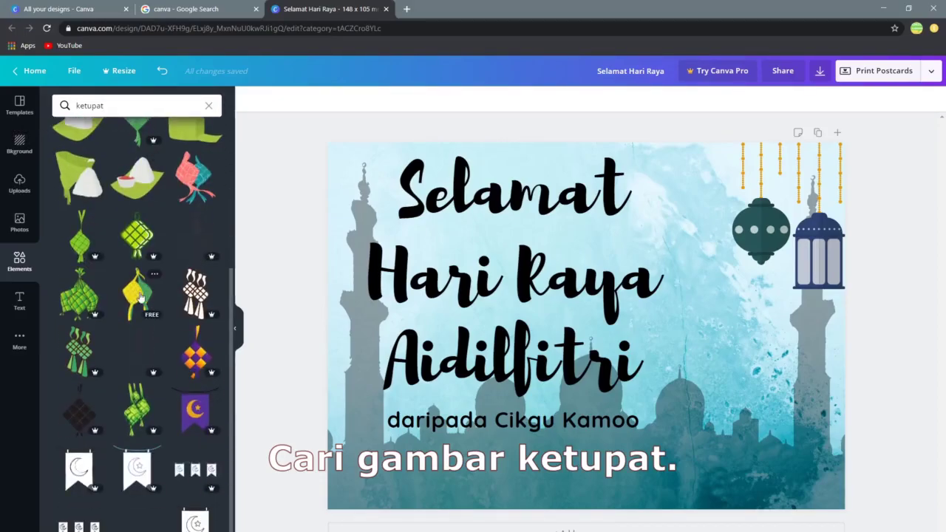
pyautogui.click(137, 293)
# Place the ketupat at the card's top edge beside the lanterns and tilt it slightly clockwise.
pyautogui.moveTo(542, 345); pyautogui.dragTo(692, 223)
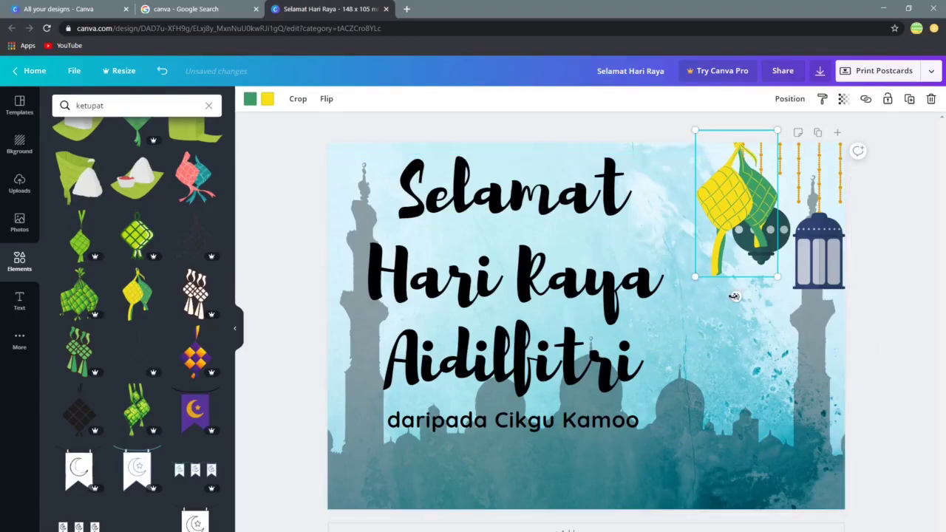
pyautogui.moveTo(735, 297); pyautogui.dragTo(715, 290)
pyautogui.moveTo(726, 196); pyautogui.dragTo(719, 196)
pyautogui.click(906, 249)
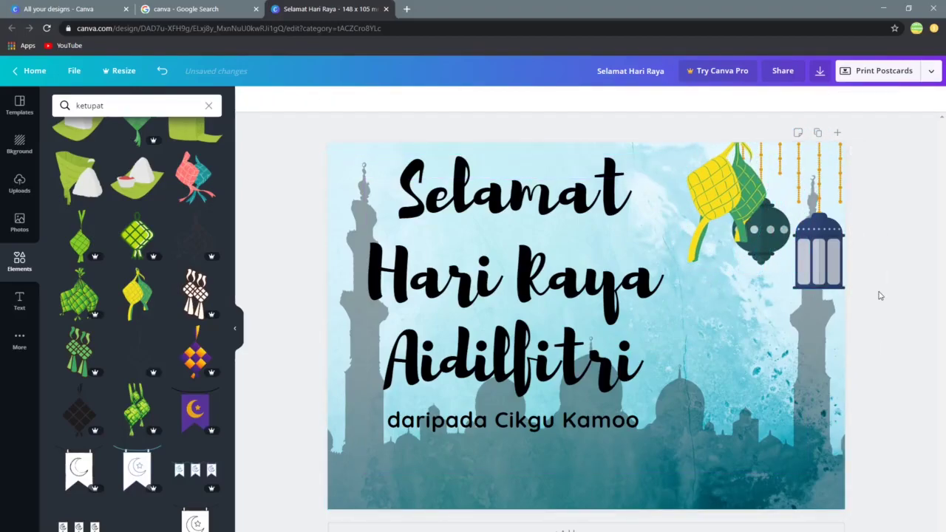
# Add the pointed banner from the Shapes collection and rotate it 180° so its tip faces right.
pyautogui.scroll(4, 216, 147)
pyautogui.click(211, 106)
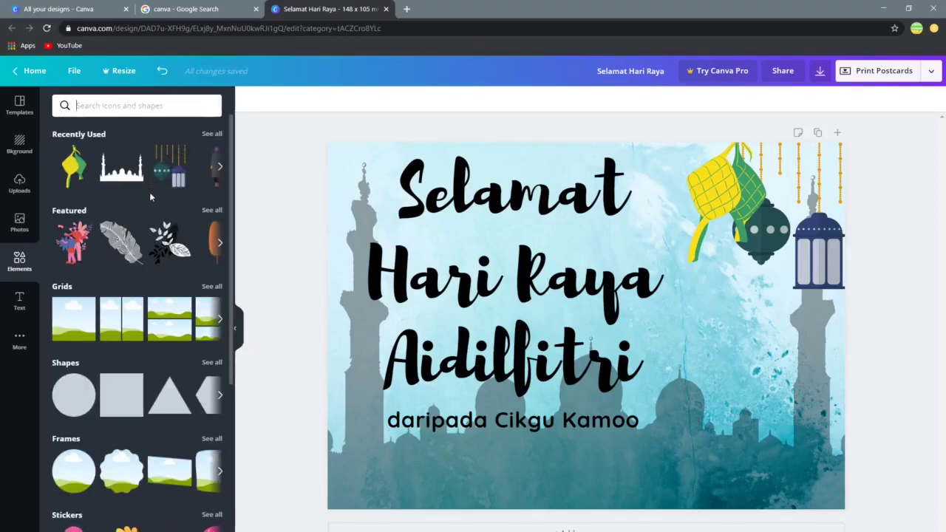
pyautogui.click(212, 362)
pyautogui.scroll(-10, 192, 362)
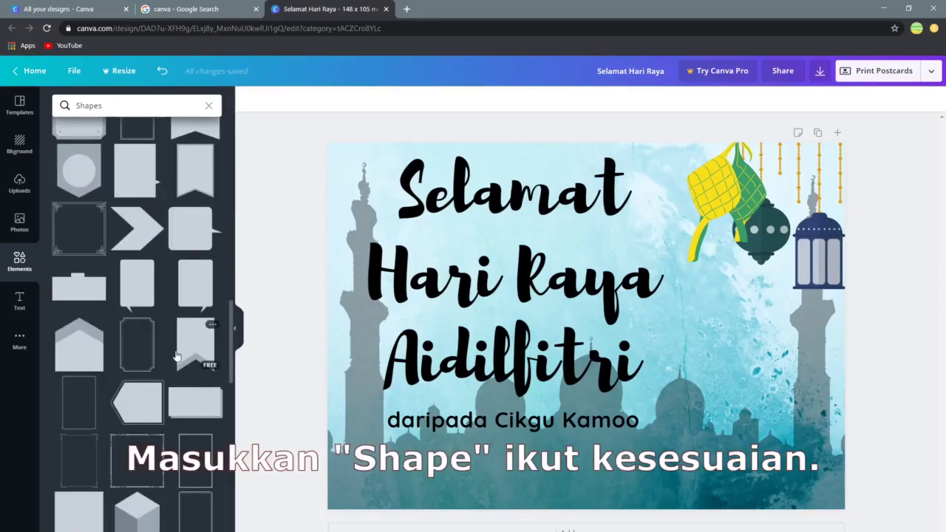
pyautogui.click(141, 403)
pyautogui.moveTo(642, 368); pyautogui.dragTo(610, 405)
pyautogui.moveTo(554, 483); pyautogui.dragTo(553, 242)
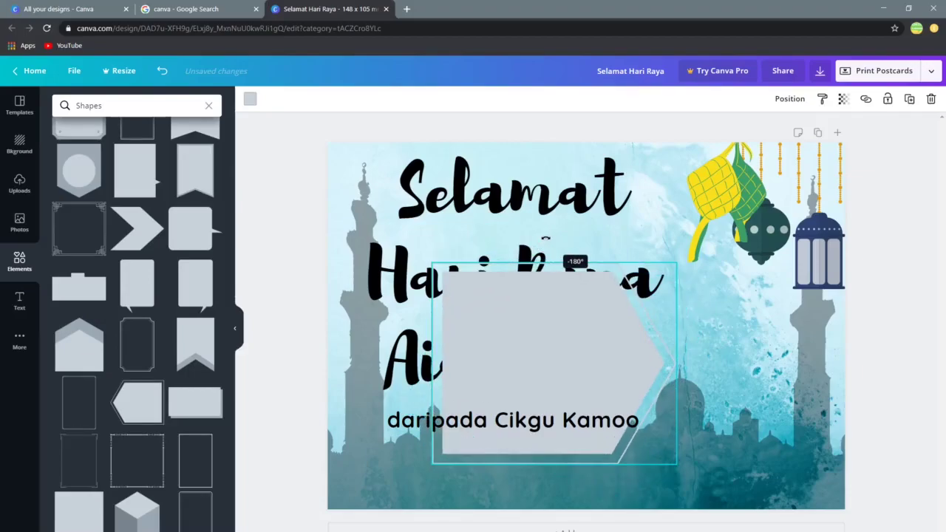
# Resize the pointed shape into a long, narrow banner starting at the card's left edge behind the sender line.
pyautogui.moveTo(678, 263); pyautogui.dragTo(405, 415)
pyautogui.moveTo(458, 436); pyautogui.dragTo(689, 436)
pyautogui.moveTo(700, 487); pyautogui.dragTo(543, 405)
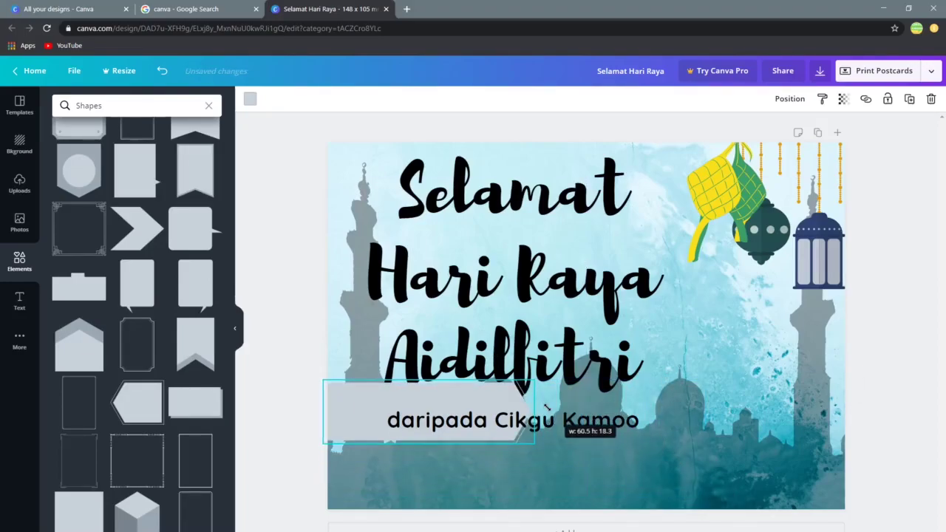
pyautogui.click(345, 430)
pyautogui.moveTo(342, 442); pyautogui.dragTo(344, 456)
pyautogui.moveTo(536, 436); pyautogui.dragTo(691, 442)
# Nudge the sender line down to centre it vertically on the pointed banner.
pyautogui.moveTo(600, 422); pyautogui.dragTo(597, 427)
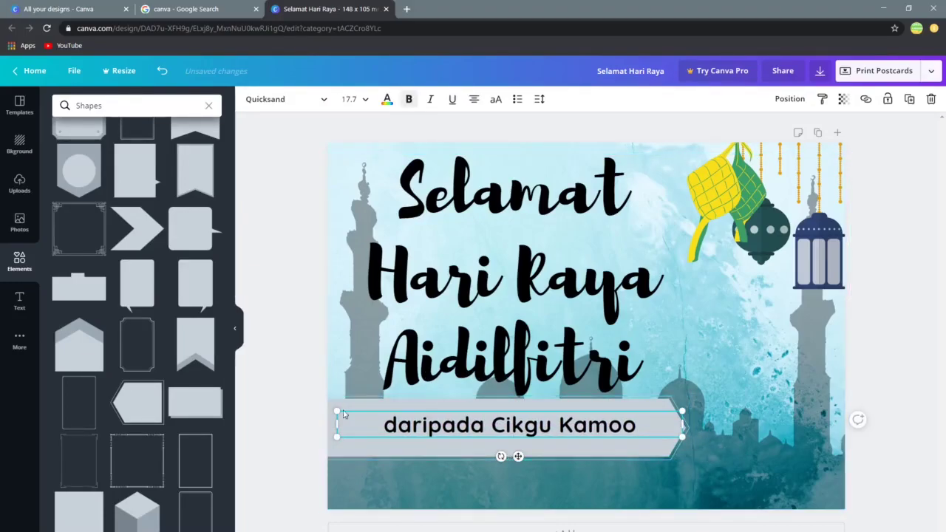
pyautogui.click(311, 384)
pyautogui.click(665, 446)
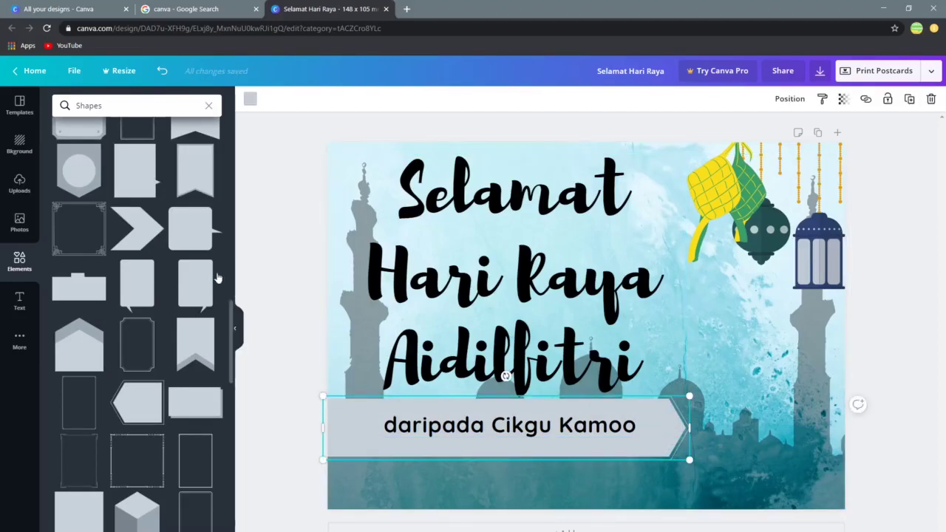
# Add a subheading reading "-1441H-" below the sender banner near the card's bottom edge.
pyautogui.click(21, 290)
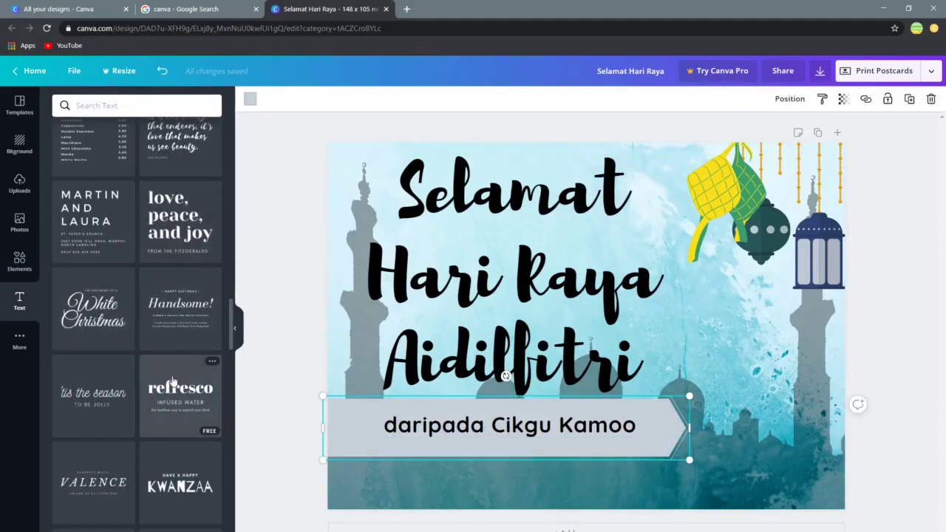
pyautogui.scroll(-5, 177, 385)
pyautogui.scroll(10, 173, 379)
pyautogui.click(139, 190)
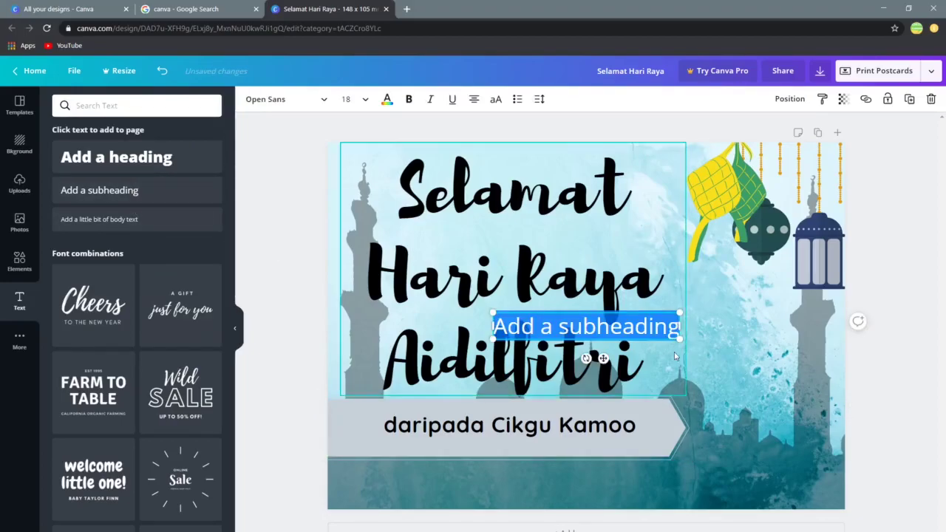
pyautogui.moveTo(664, 339); pyautogui.dragTo(599, 493)
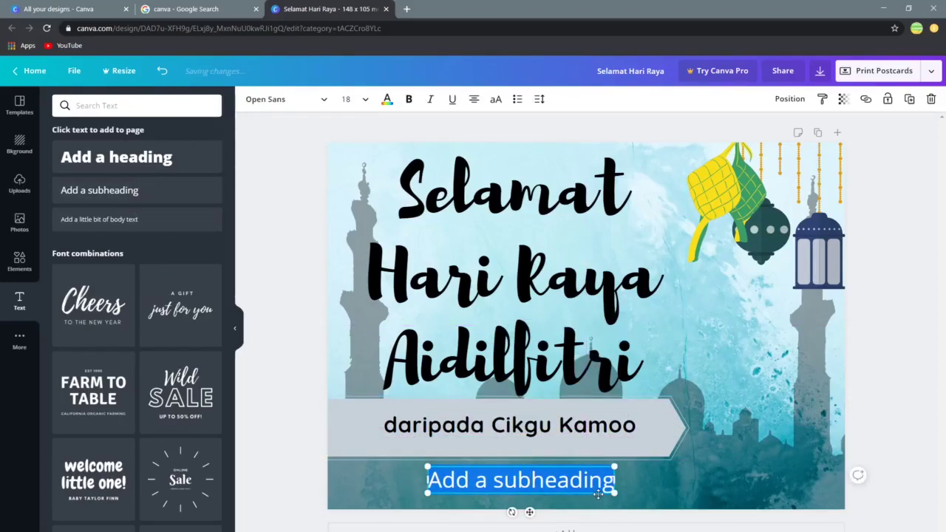
pyautogui.write('1-14')
pyautogui.write('41H-')
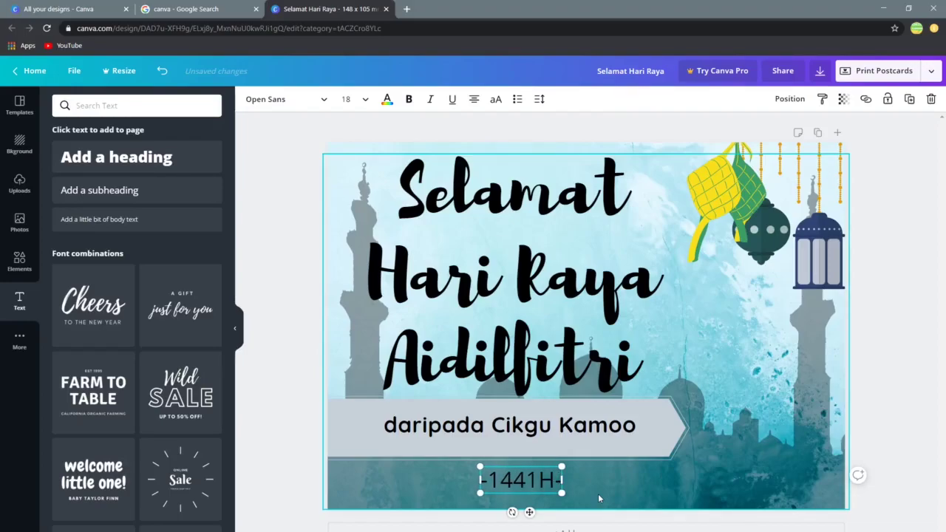
# Set the -1441H- text in Waterlily, enlarge it to size 25.5 and centre it beneath the banner.
pyautogui.hotkey('ctrl', 'a')
pyautogui.click(325, 102)
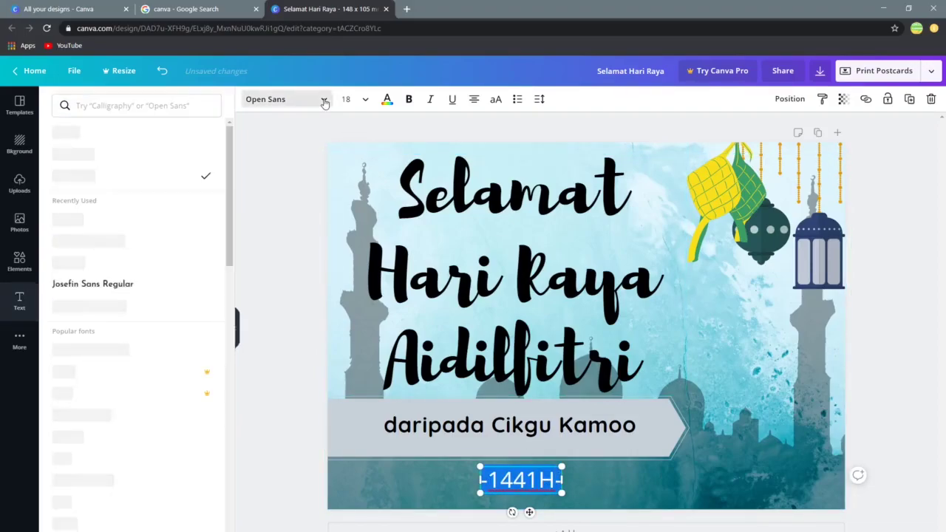
pyautogui.click(68, 219)
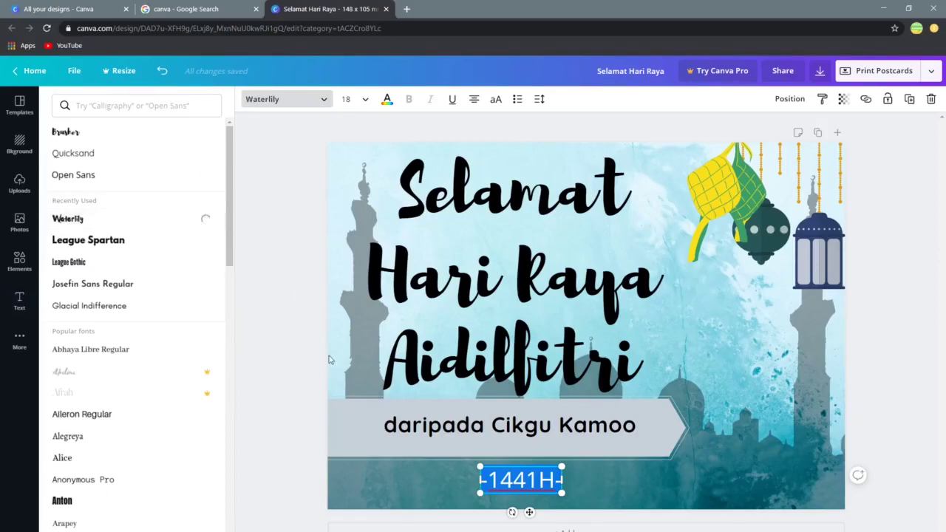
pyautogui.moveTo(564, 497); pyautogui.dragTo(597, 508)
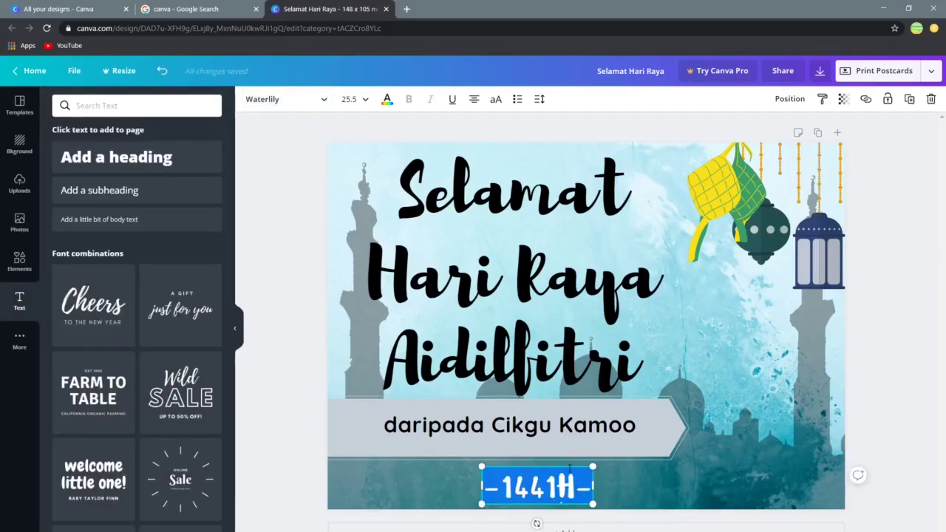
pyautogui.moveTo(550, 462); pyautogui.dragTo(519, 463)
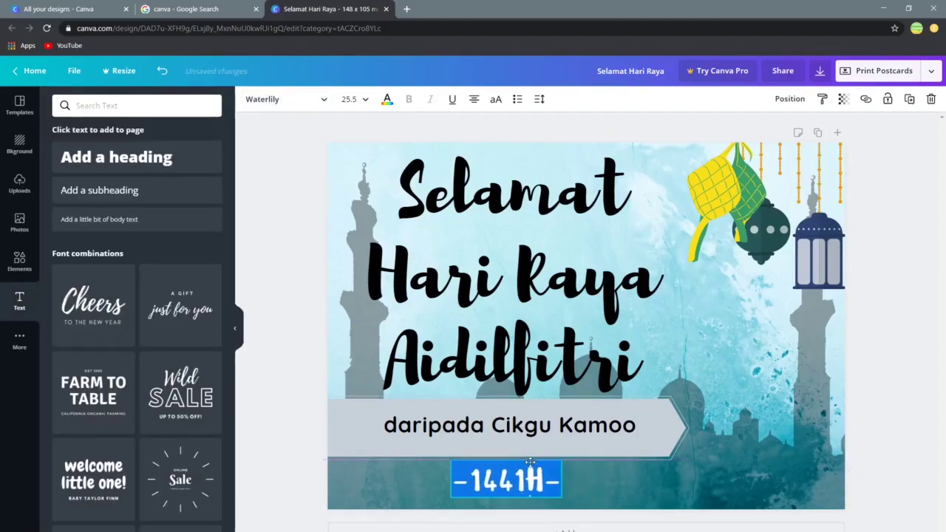
pyautogui.click(274, 414)
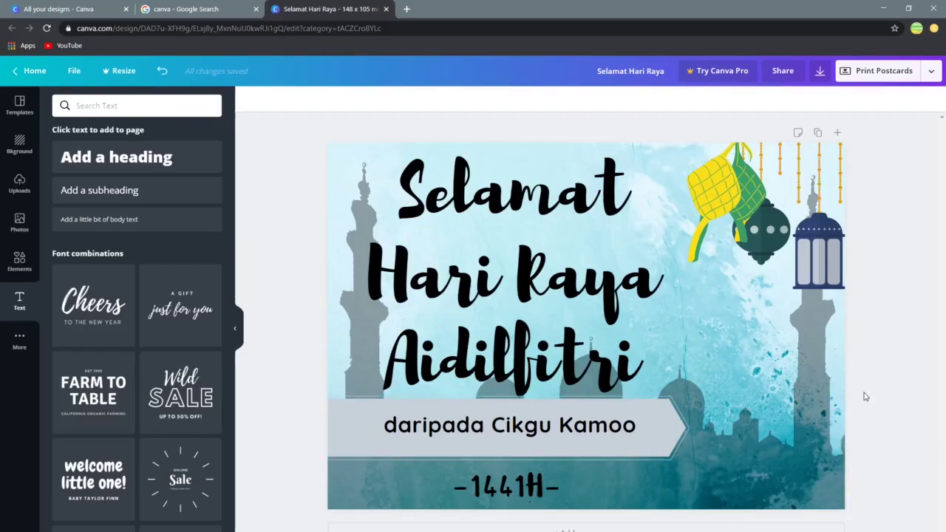
pyautogui.click(802, 433)
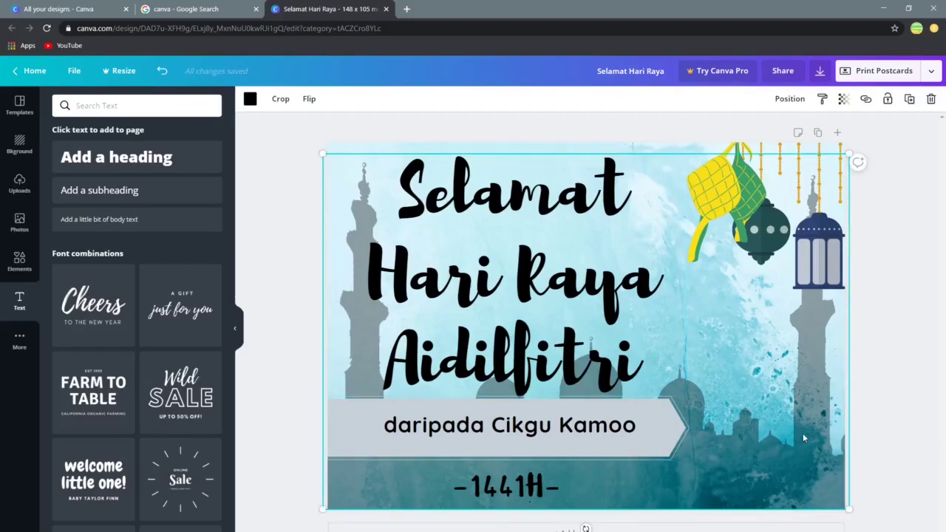
pyautogui.doubleClick(803, 434)
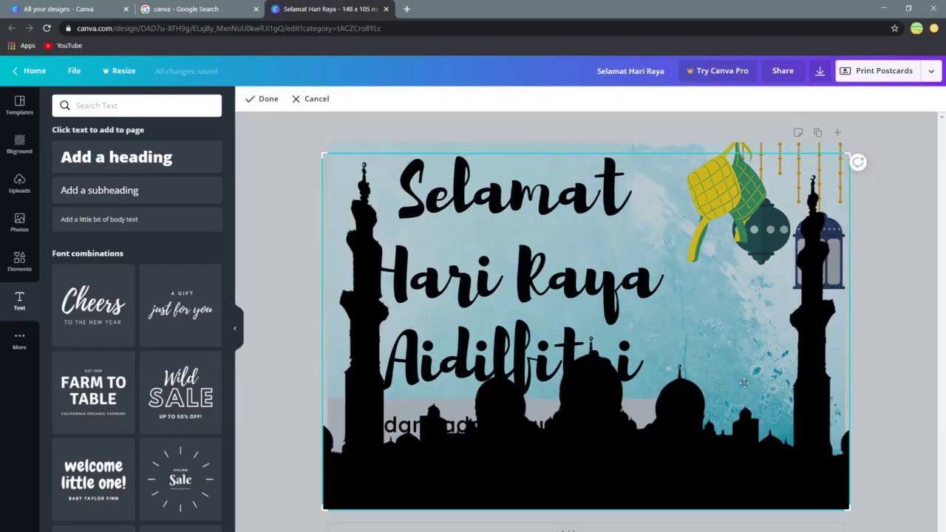
pyautogui.click(264, 100)
pyautogui.click(293, 157)
# Compare the Torn, Minced and Sliced effects on the background image and apply Torn.
pyautogui.click(343, 150)
pyautogui.click(273, 99)
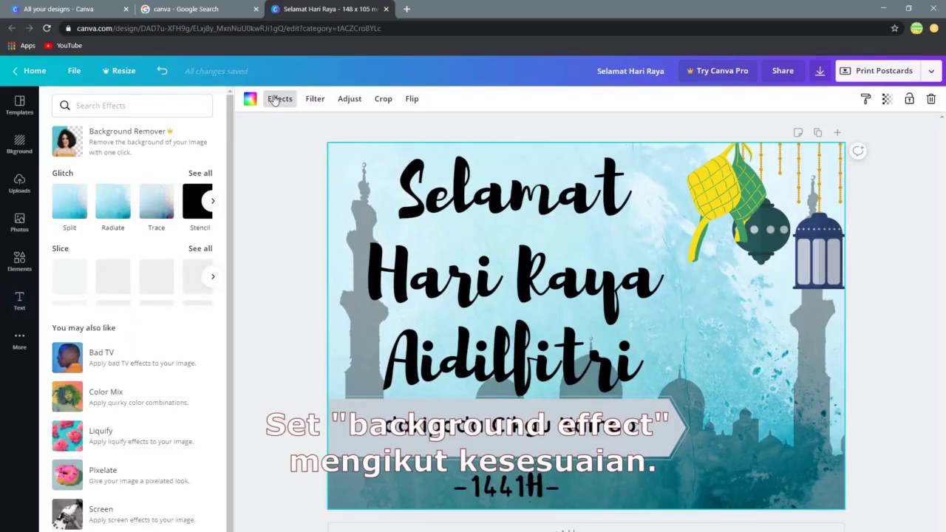
pyautogui.click(213, 278)
pyautogui.click(190, 283)
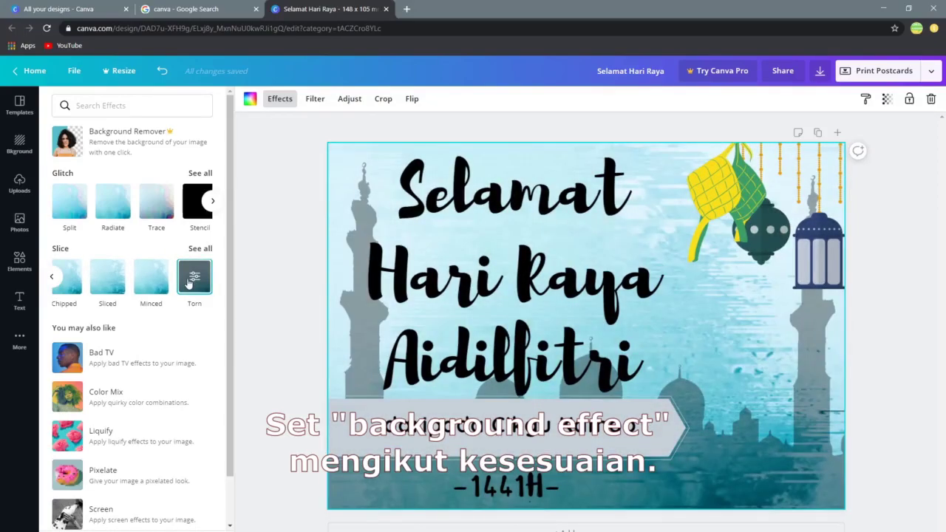
pyautogui.click(160, 275)
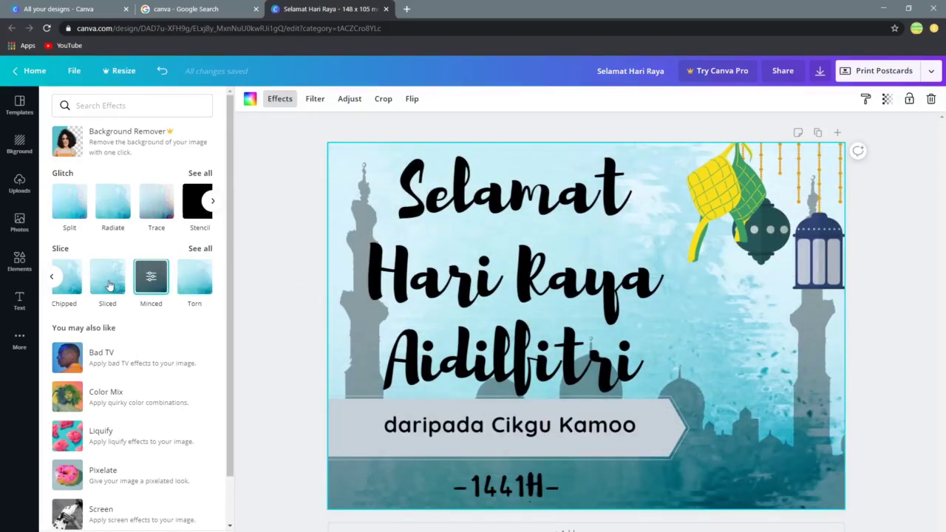
pyautogui.click(108, 285)
pyautogui.click(151, 284)
pyautogui.click(179, 286)
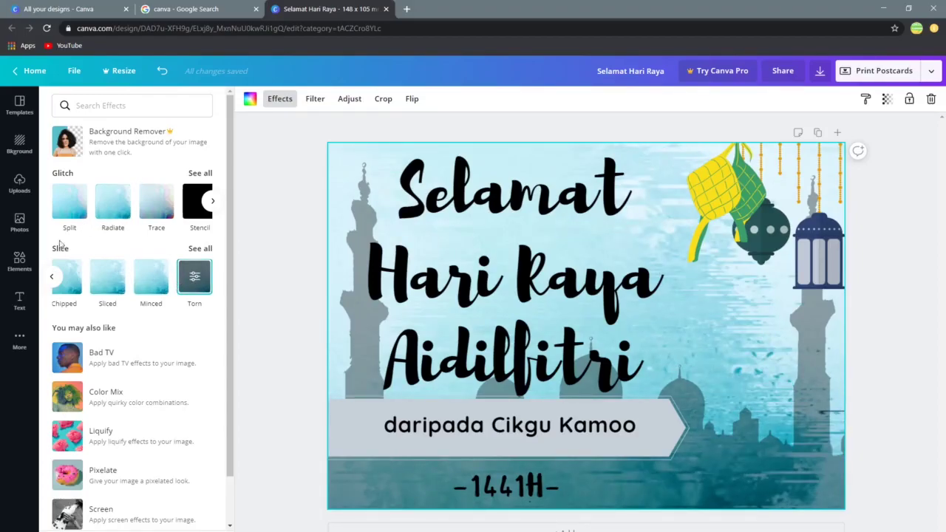
# Search the elements for "muslim" and browse the graphics for a suitable figure.
pyautogui.click(22, 259)
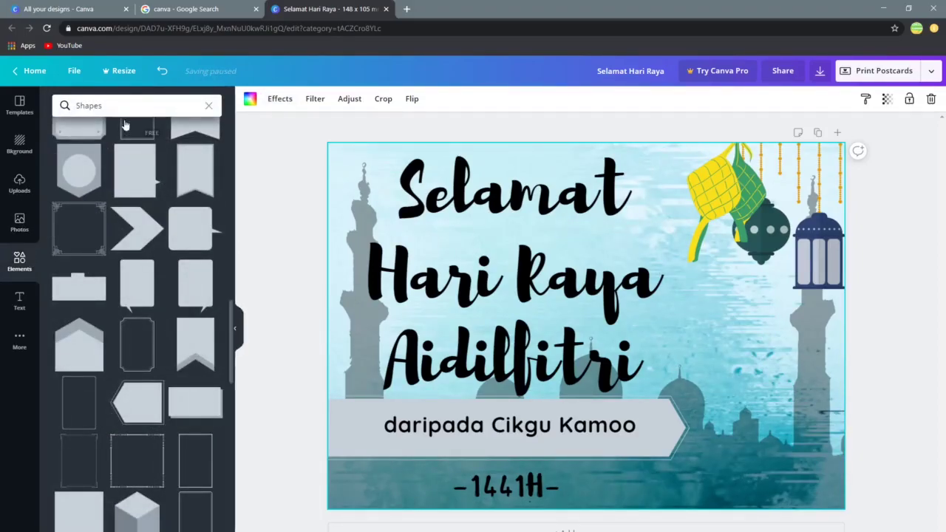
pyautogui.click(209, 106)
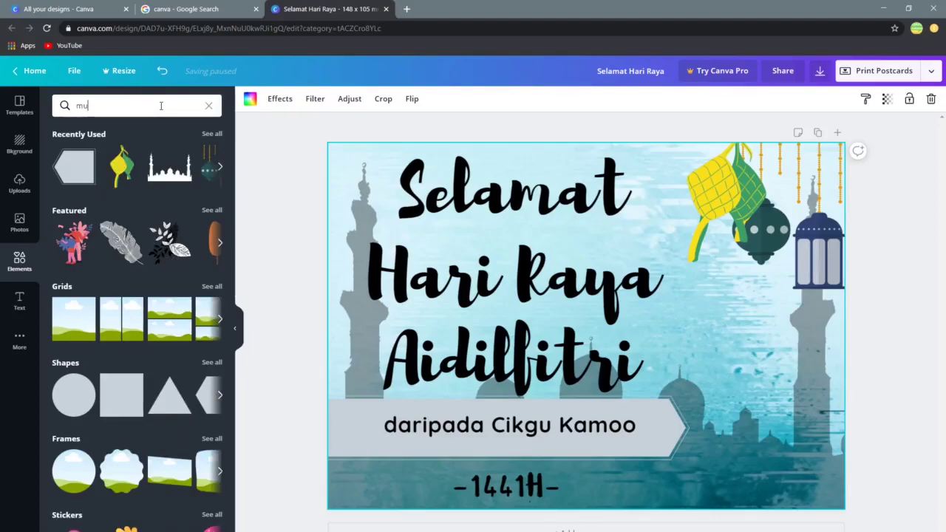
pyautogui.press('Return')
pyautogui.scroll(-10, 177, 257)
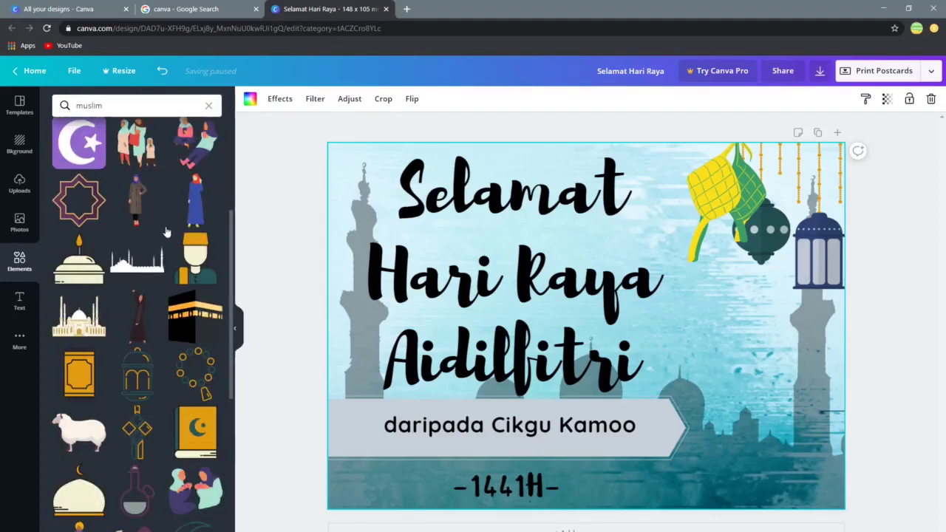
pyautogui.scroll(-6, 177, 257)
pyautogui.scroll(10, 177, 257)
pyautogui.scroll(5, 177, 257)
# Add the woman in a blue dress and red headscarf, enlarged to stand at the card's bottom edge beside the banner tip.
pyautogui.moveTo(188, 433); pyautogui.dragTo(741, 335)
pyautogui.moveTo(759, 416)
pyautogui.mouseDown()
pyautogui.moveTo(852, 531)
pyautogui.moveTo(777, 391)
pyautogui.moveTo(759, 420)
pyautogui.mouseUp()
pyautogui.moveTo(788, 279); pyautogui.dragTo(872, 236)
pyautogui.moveTo(743, 338)
pyautogui.mouseDown()
pyautogui.moveTo(764, 355)
pyautogui.moveTo(765, 380)
pyautogui.moveTo(752, 351)
pyautogui.mouseUp()
pyautogui.moveTo(816, 232); pyautogui.dragTo(842, 219)
pyautogui.moveTo(770, 381); pyautogui.dragTo(766, 396)
pyautogui.click(896, 300)
# Recolour the pointed banner Grass Green #7ed957 and reduce its transparency value to about 76.
pyautogui.click(581, 453)
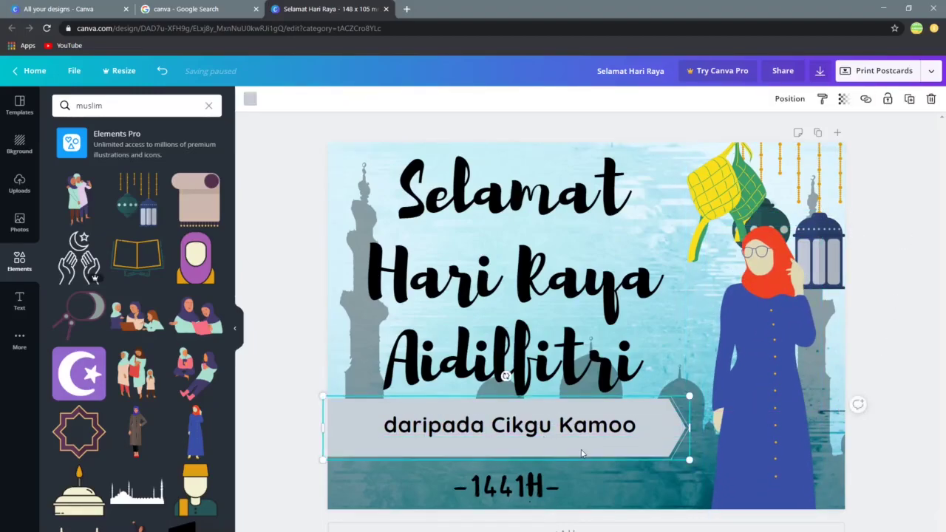
pyautogui.click(250, 100)
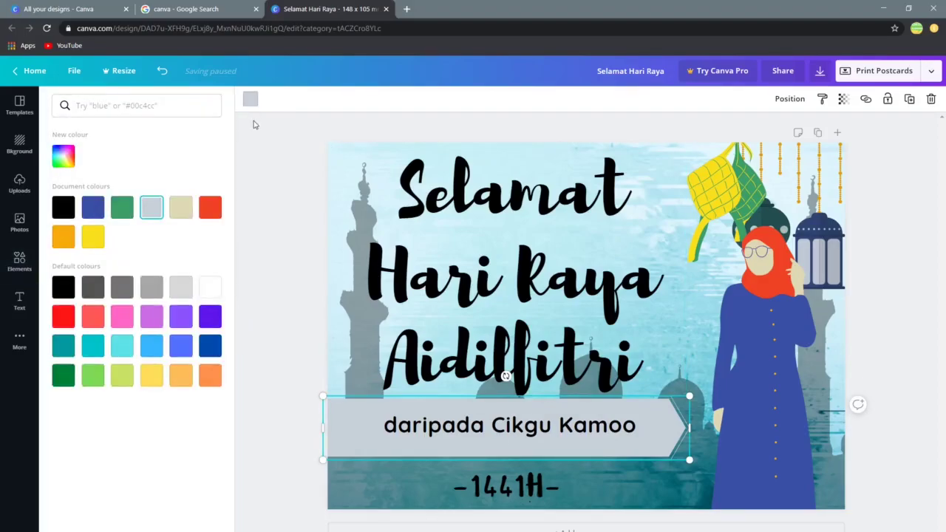
pyautogui.click(93, 375)
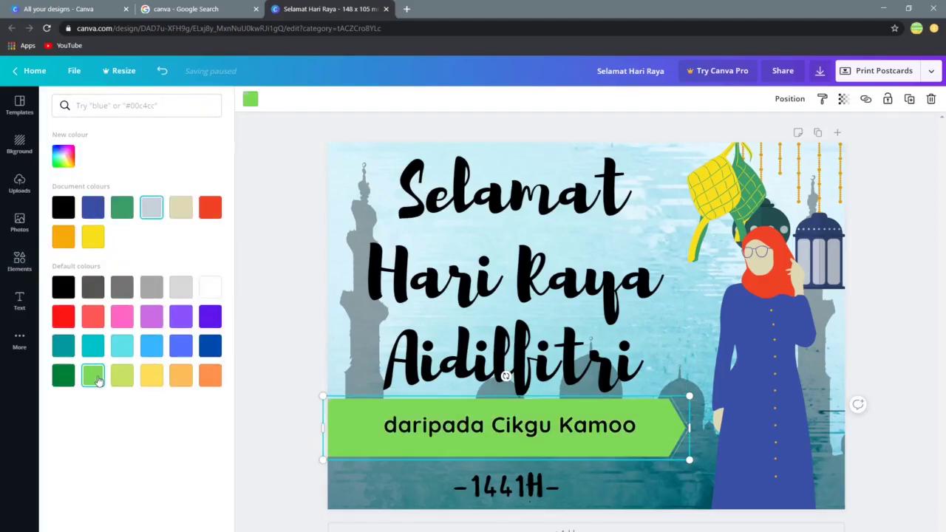
pyautogui.click(844, 100)
pyautogui.moveTo(811, 127); pyautogui.dragTo(791, 128)
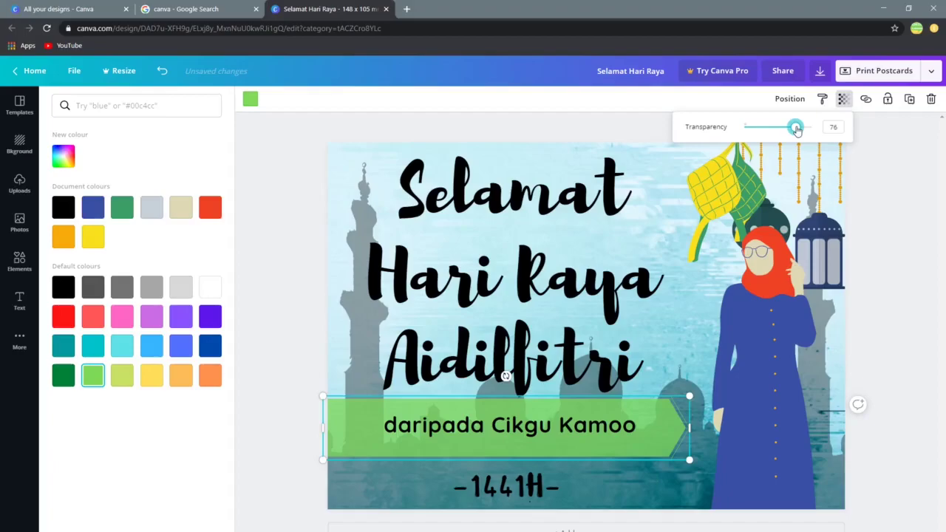
# Colour the word "Cikgu" in the sender line dark green and the sender's name yellow.
pyautogui.click(512, 427)
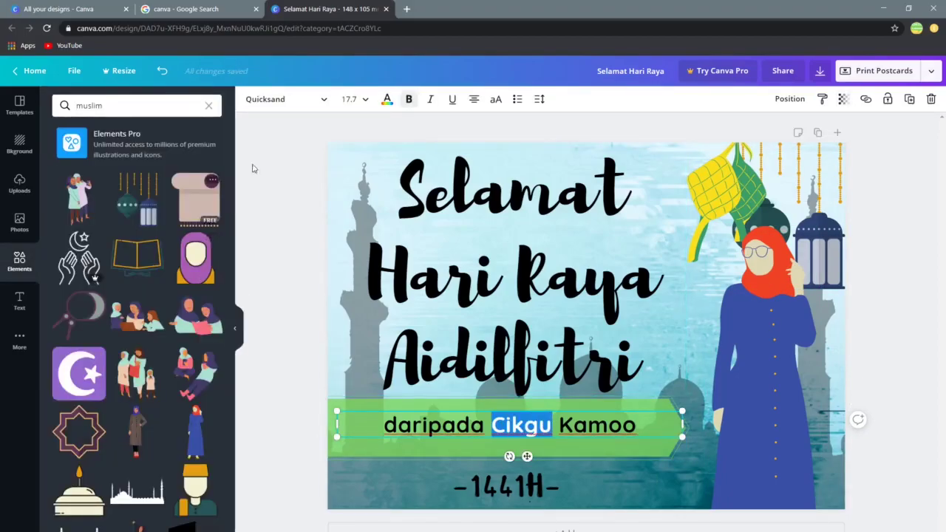
pyautogui.click(386, 99)
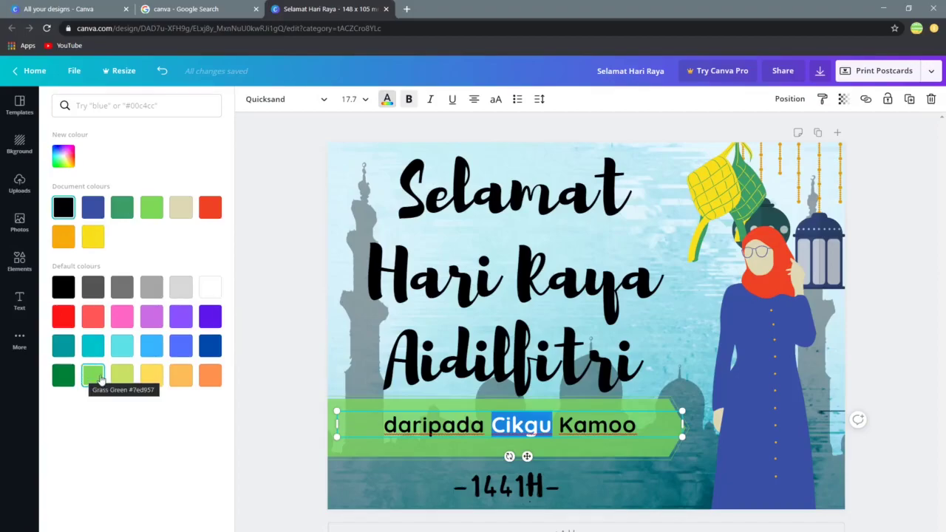
pyautogui.click(63, 375)
pyautogui.click(560, 426)
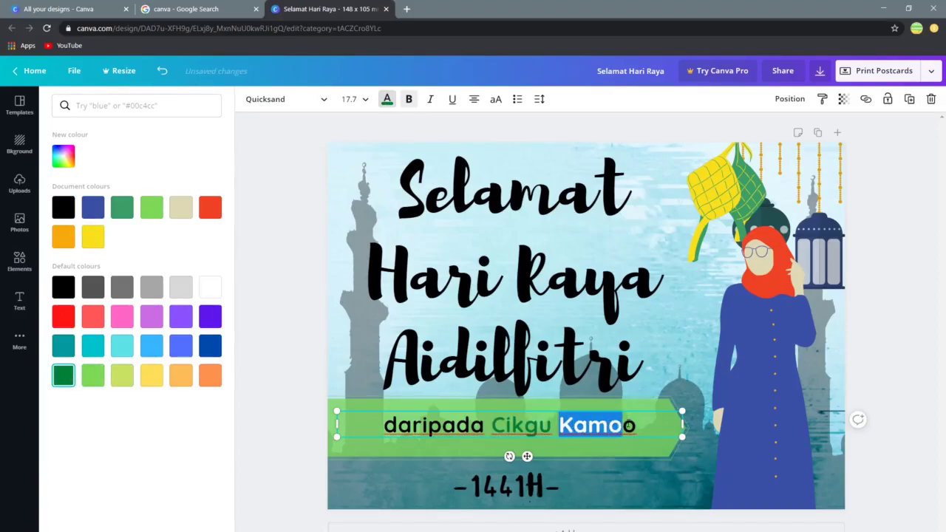
pyautogui.click(103, 243)
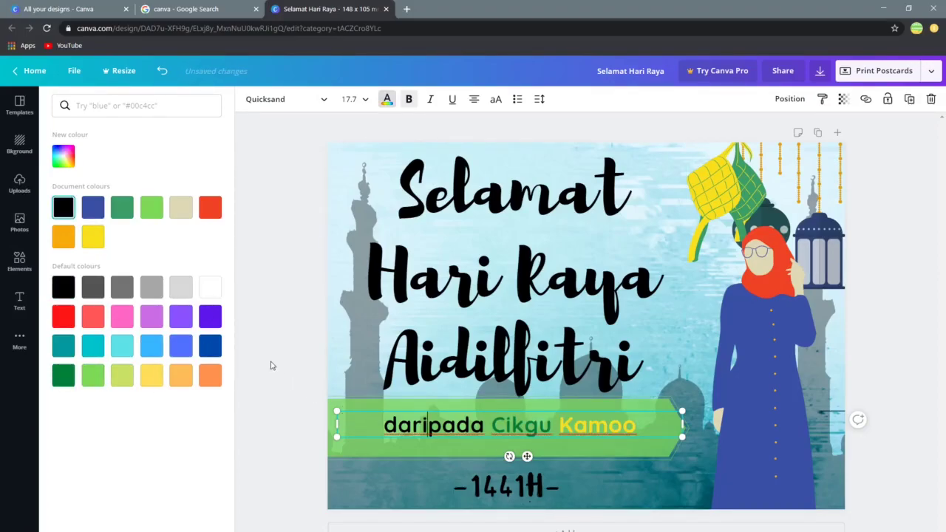
pyautogui.click(295, 362)
pyautogui.click(297, 362)
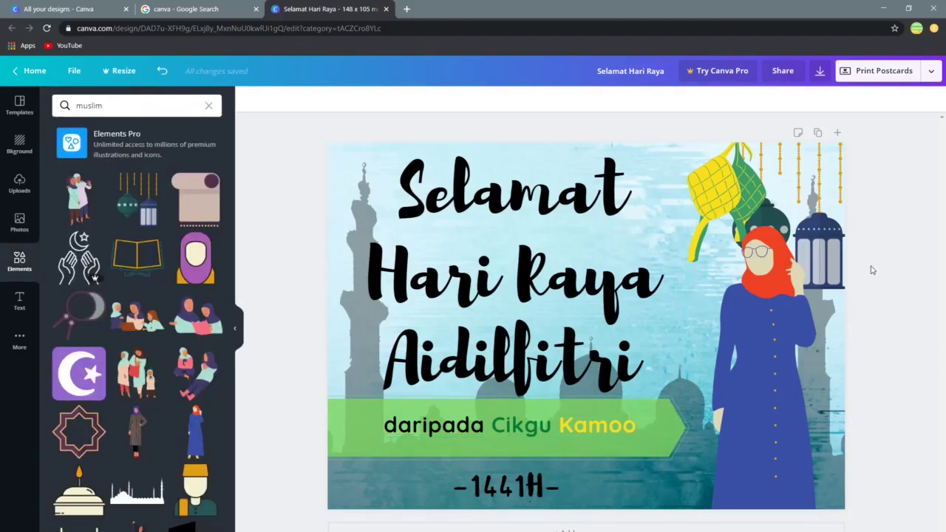
# Add a subheading reading "Maaf Zahir dan Batin" and move it to the card's bottom area.
pyautogui.click(20, 302)
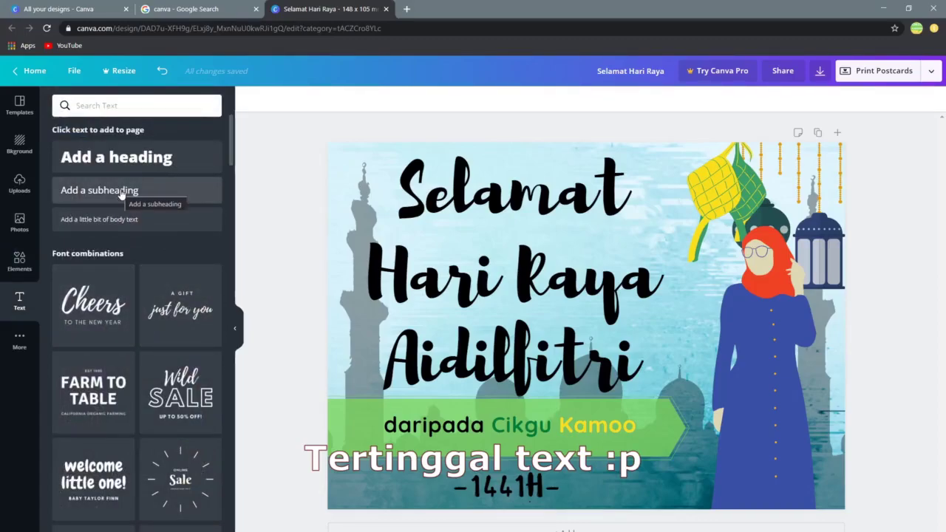
pyautogui.click(122, 191)
pyautogui.write('Maaf')
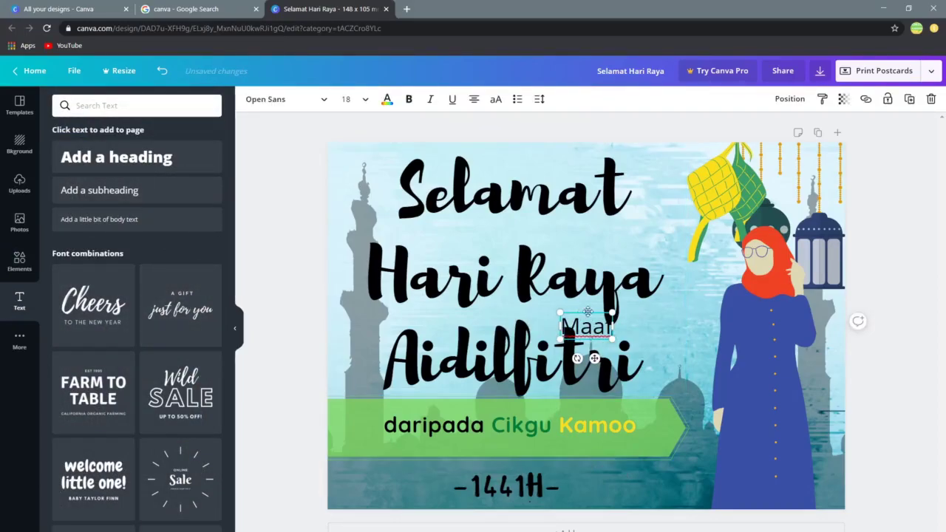
pyautogui.moveTo(589, 312); pyautogui.dragTo(616, 499)
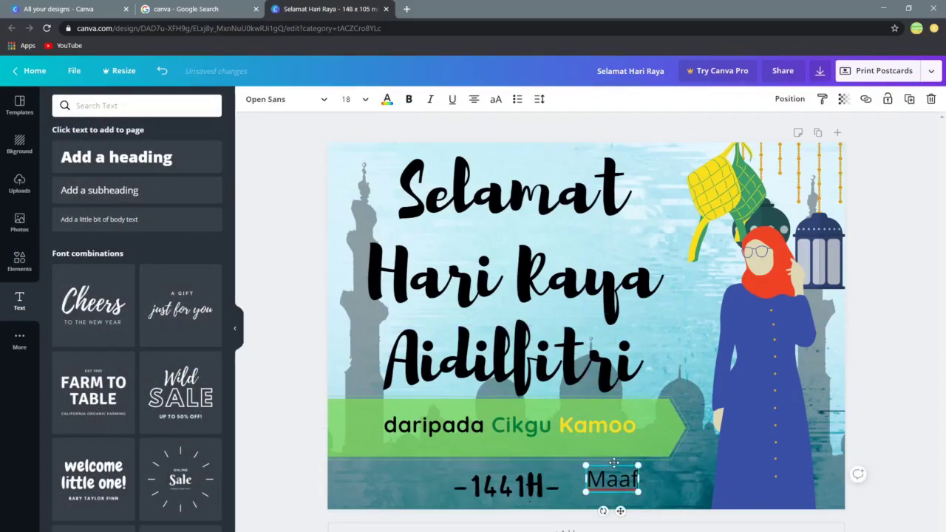
pyautogui.write('Zahir dan Batin')
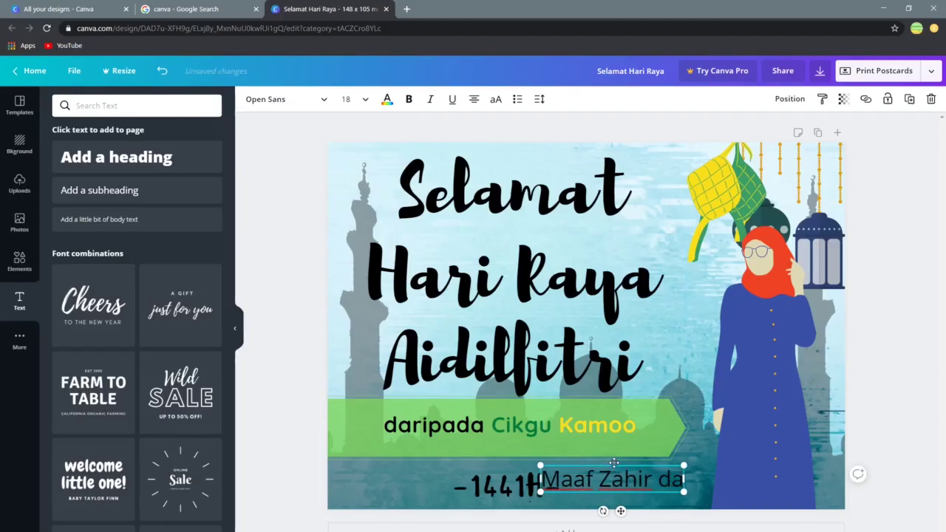
# Shrink the greeting heading and place "Maaf Zahir dan Batin" just above the banner at size 21 in Waterlily.
pyautogui.click(538, 330)
pyautogui.moveTo(686, 396); pyautogui.dragTo(602, 332)
pyautogui.moveTo(670, 476); pyautogui.dragTo(564, 370)
pyautogui.moveTo(615, 386); pyautogui.dragTo(651, 389)
pyautogui.moveTo(585, 369); pyautogui.dragTo(578, 374)
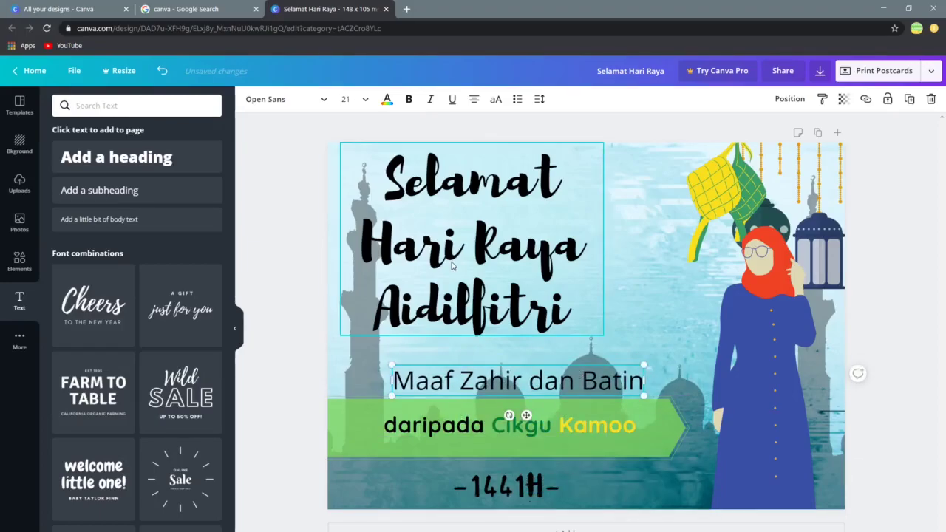
pyautogui.click(269, 103)
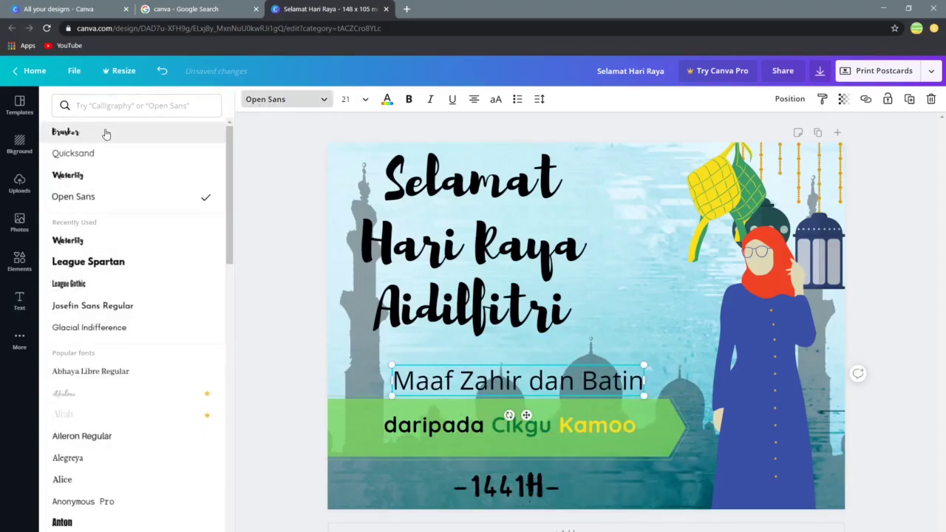
pyautogui.click(81, 178)
# Enlarge the greeting heading to size 52.1 and centre it above the "Maaf Zahir dan Batin" line.
pyautogui.click(448, 238)
pyautogui.moveTo(448, 238)
pyautogui.mouseDown()
pyautogui.moveTo(481, 253)
pyautogui.moveTo(482, 267)
pyautogui.mouseUp()
pyautogui.moveTo(638, 173); pyautogui.dragTo(694, 139)
pyautogui.moveTo(591, 193); pyautogui.dragTo(578, 193)
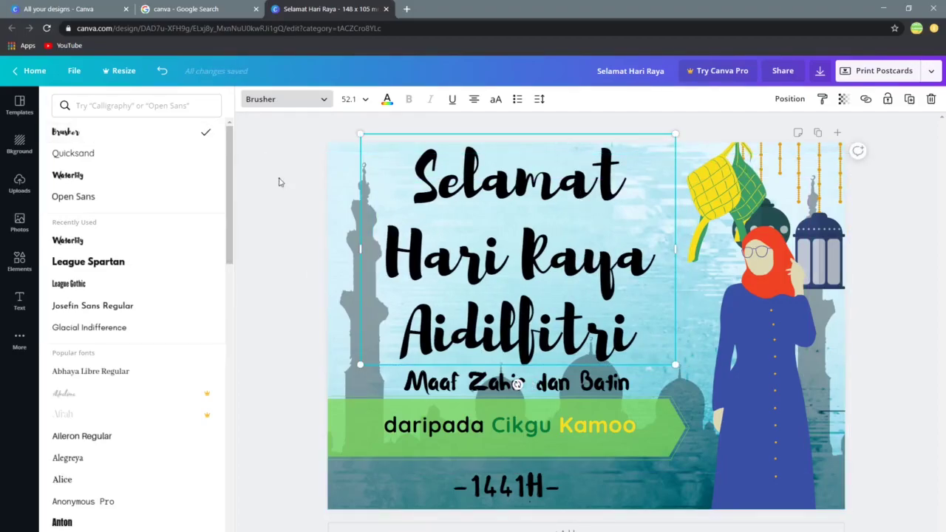
pyautogui.click(278, 182)
pyautogui.click(902, 312)
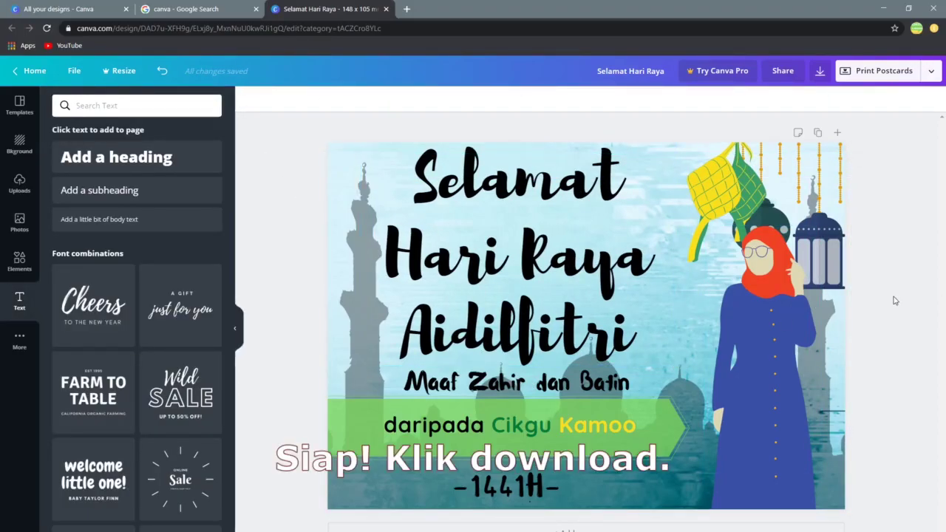
# Download the finished postcard as a JPG file.
pyautogui.click(940, 73)
pyautogui.click(835, 153)
pyautogui.click(882, 203)
pyautogui.click(861, 144)
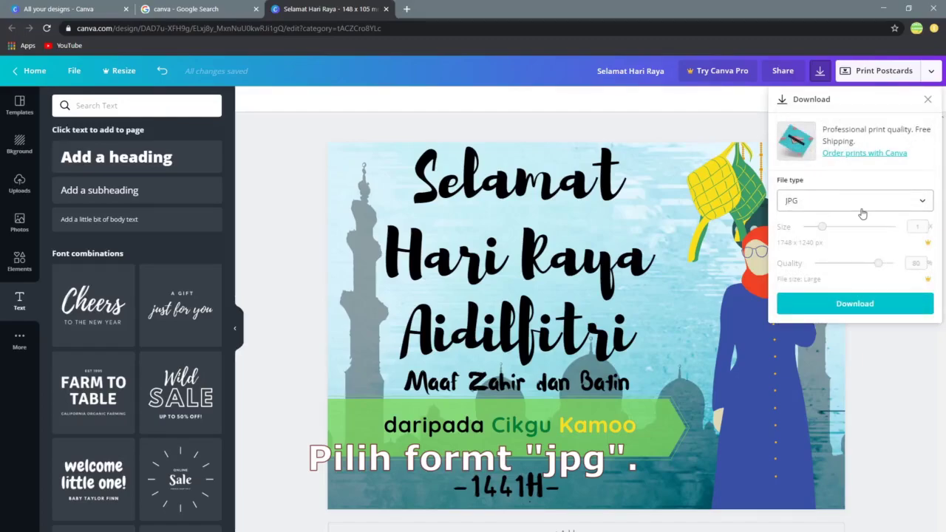
pyautogui.click(842, 304)
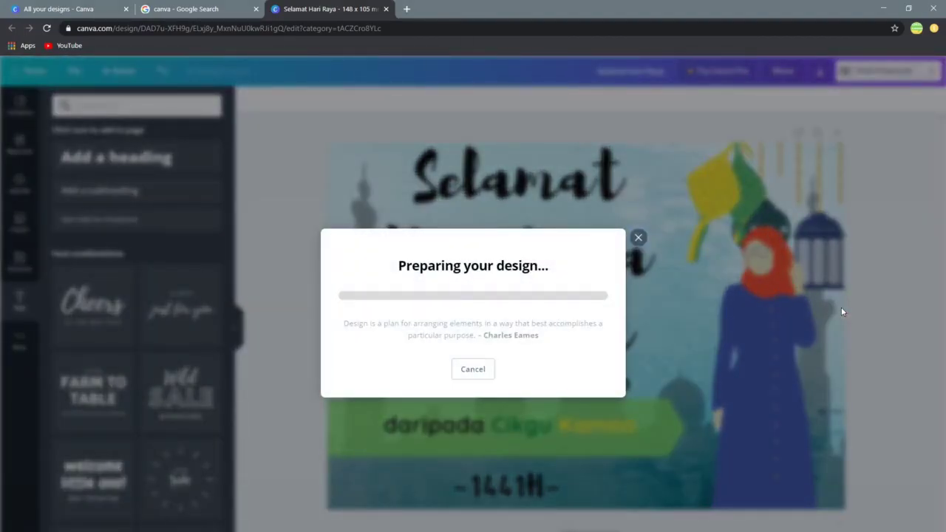